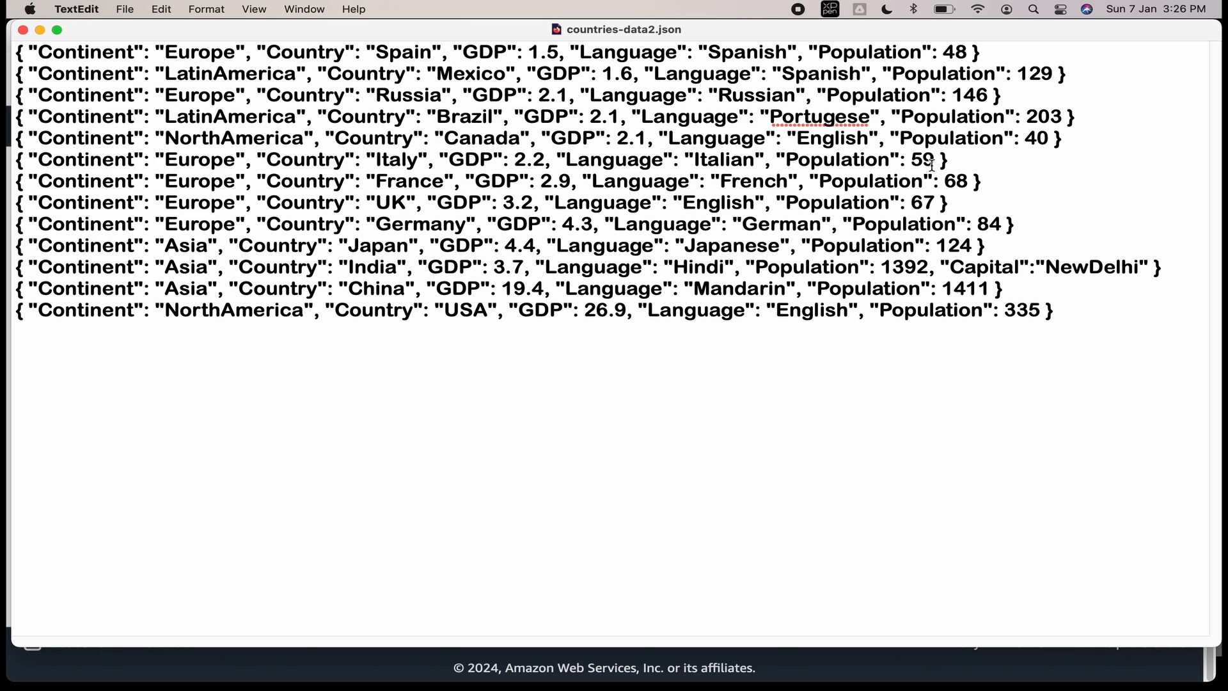
Highlight the extra Capital field in India's JSON record, then minimize TextEdit.
drag(180, 267, 445, 268)
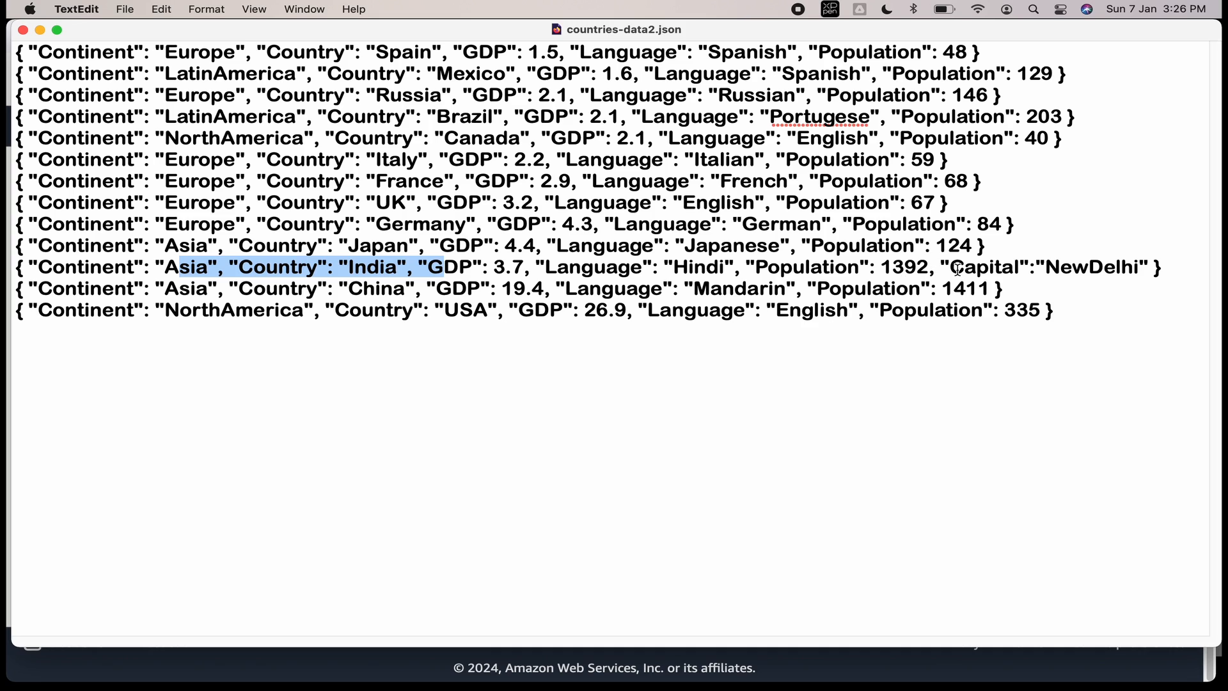
drag(950, 267, 1140, 267)
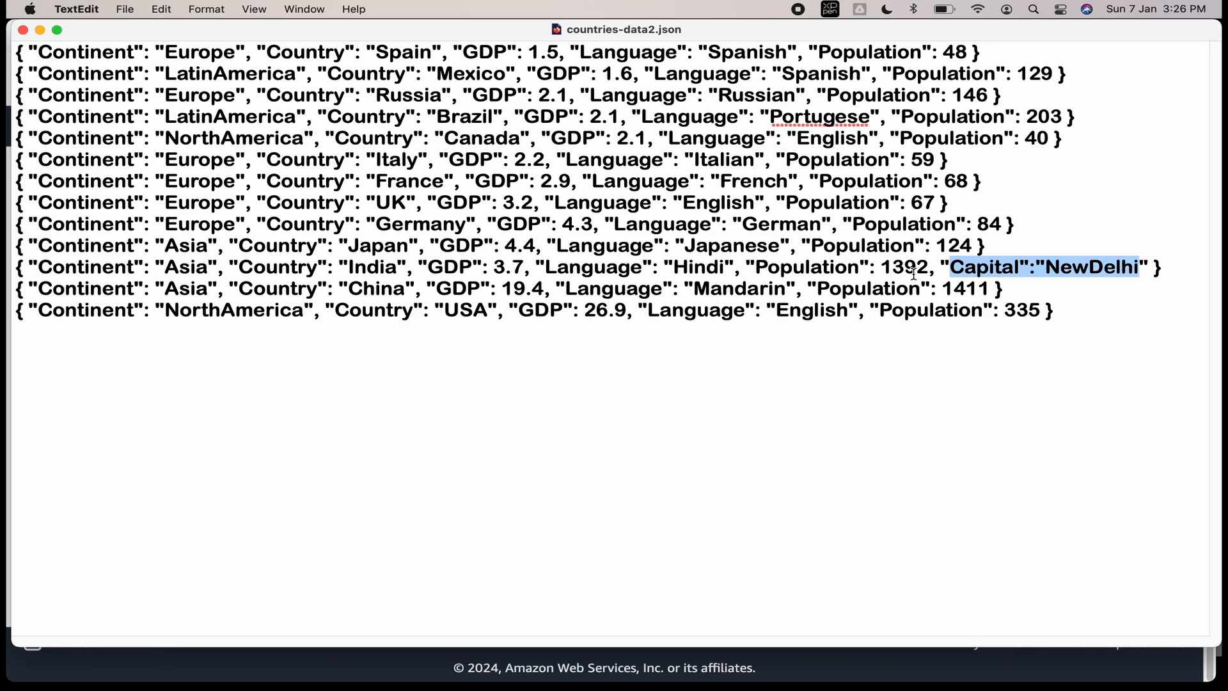
click(40, 30)
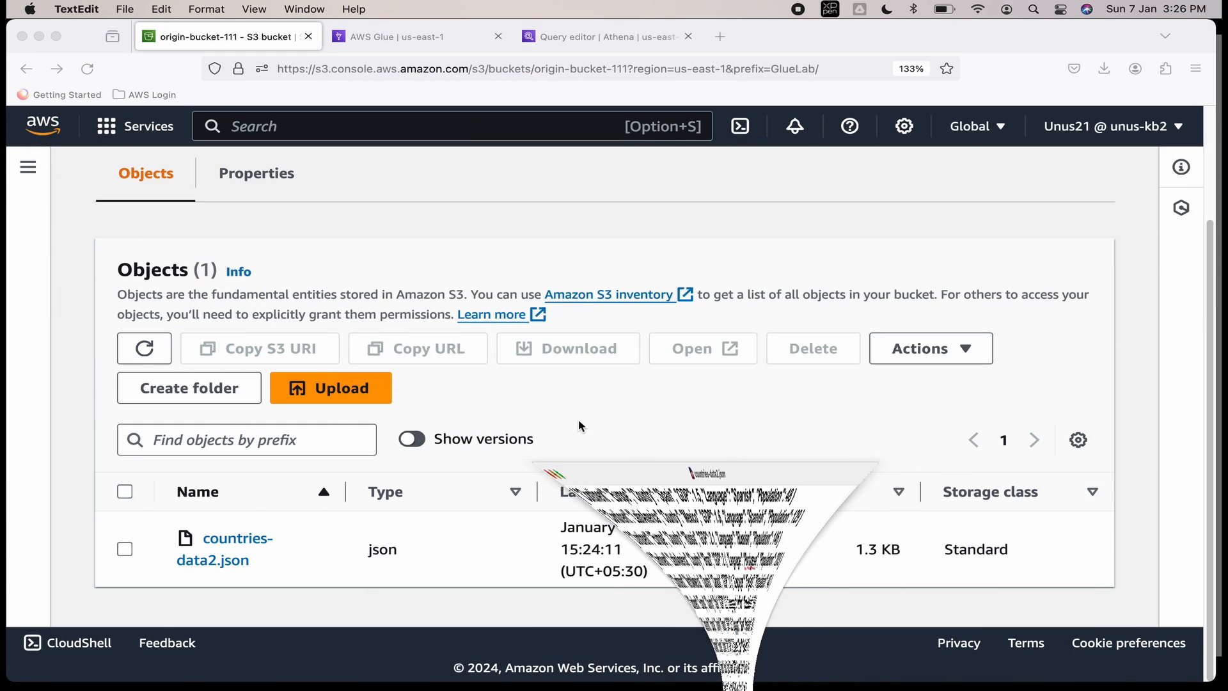
Start a new crawler named json-crawler and advance to choosing data sources.
click(416, 39)
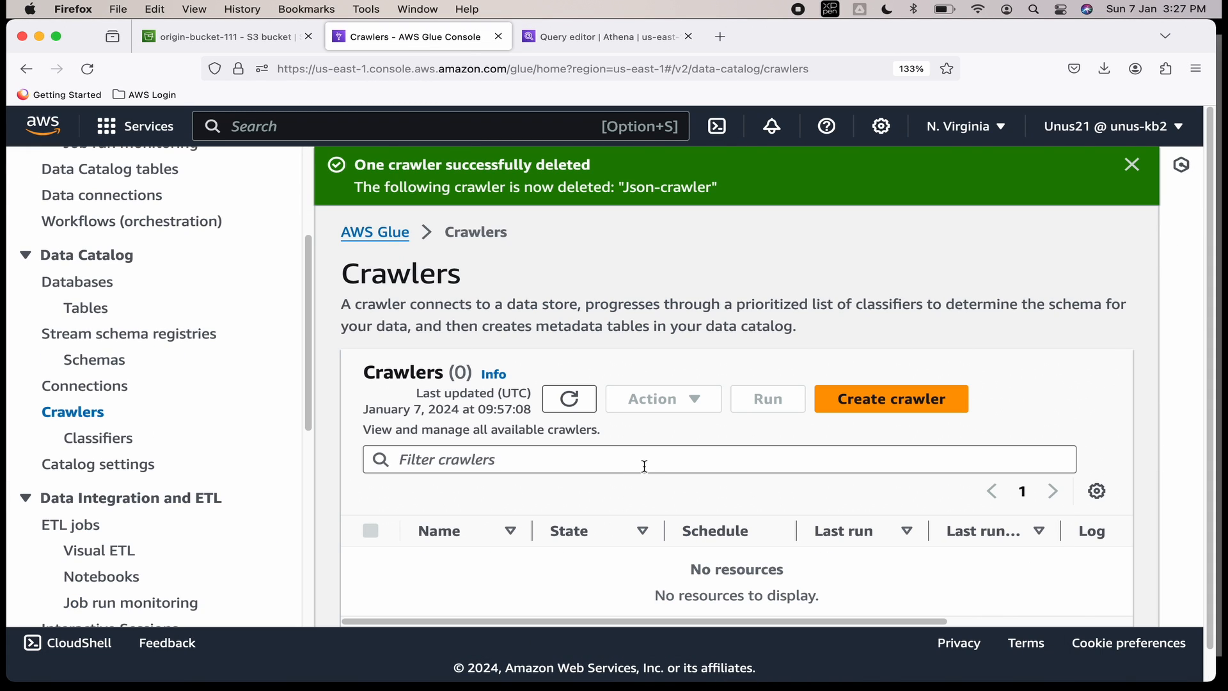
click(897, 411)
scroll(247, 193, up, 4)
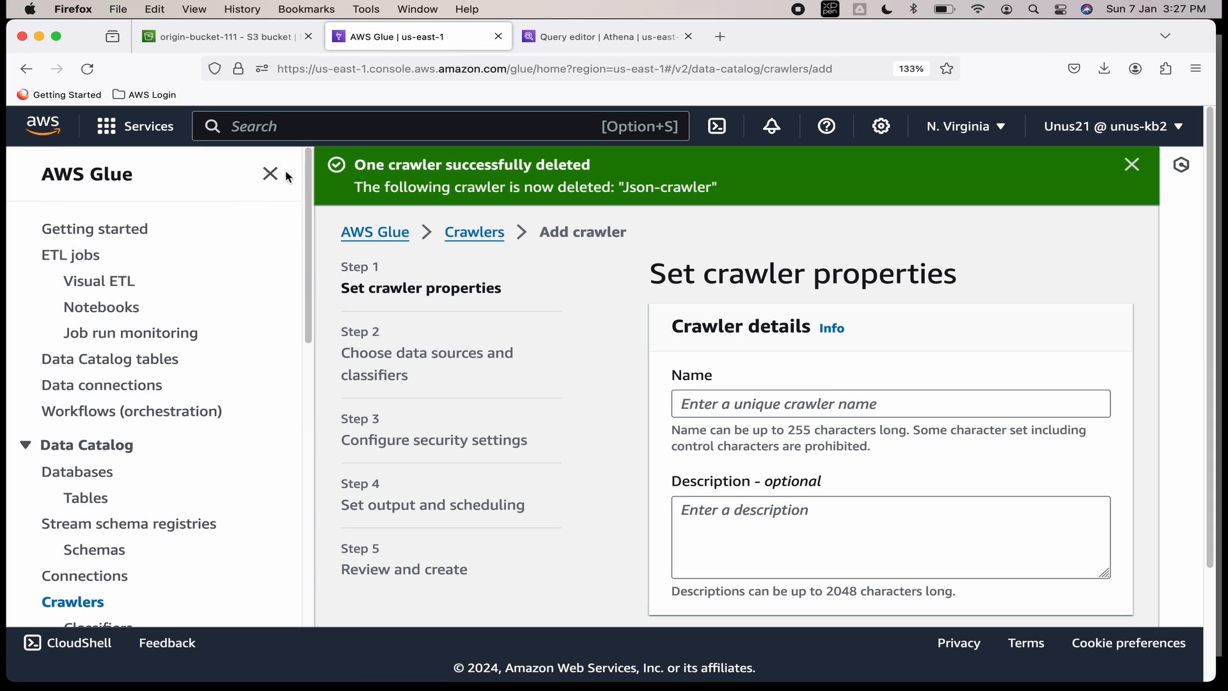
click(271, 172)
click(469, 405)
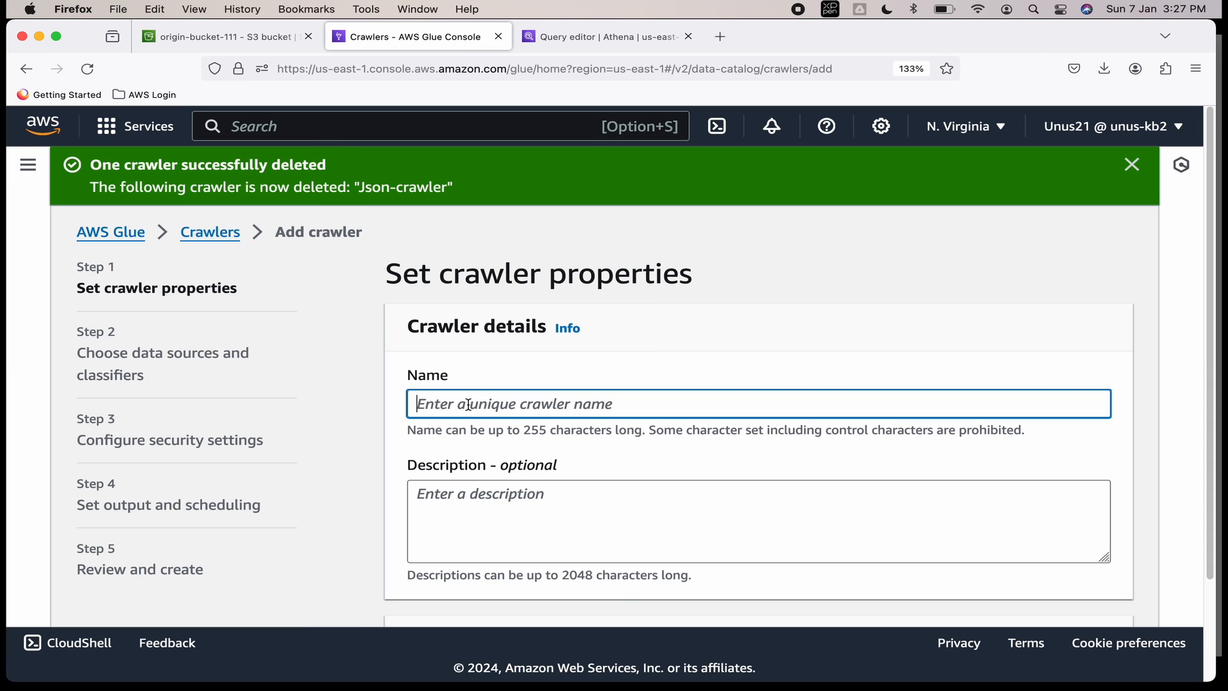
text(ja)
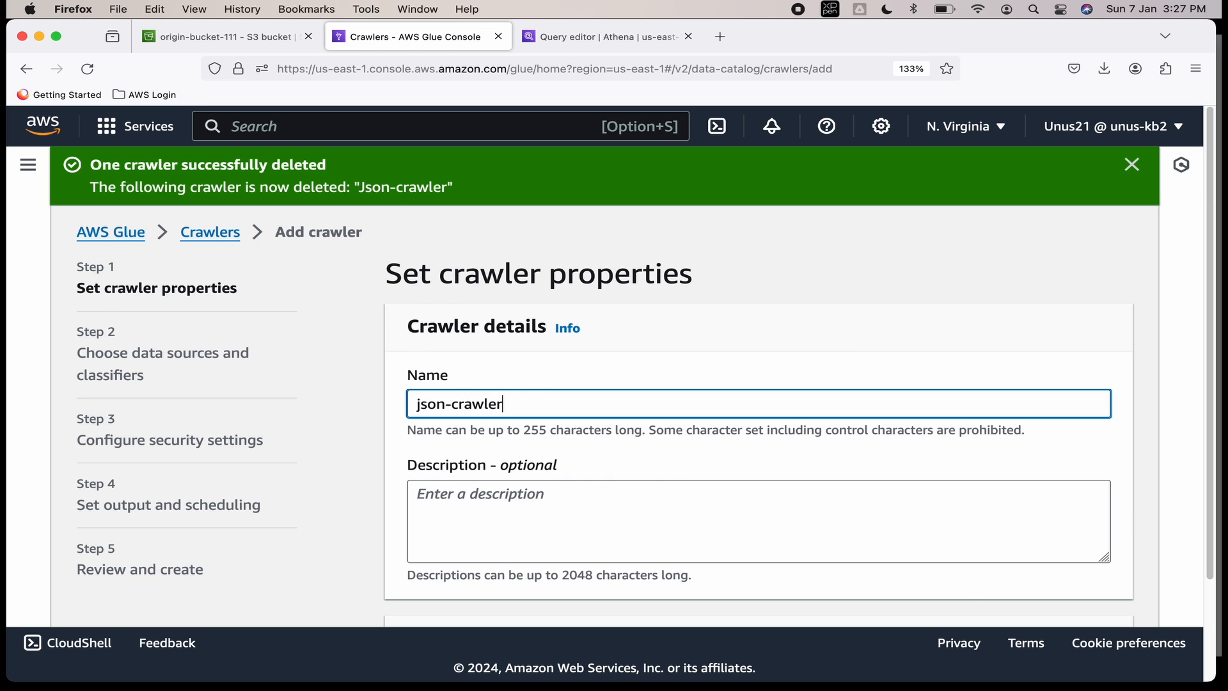
scroll(999, 569, down, 3)
click(1065, 595)
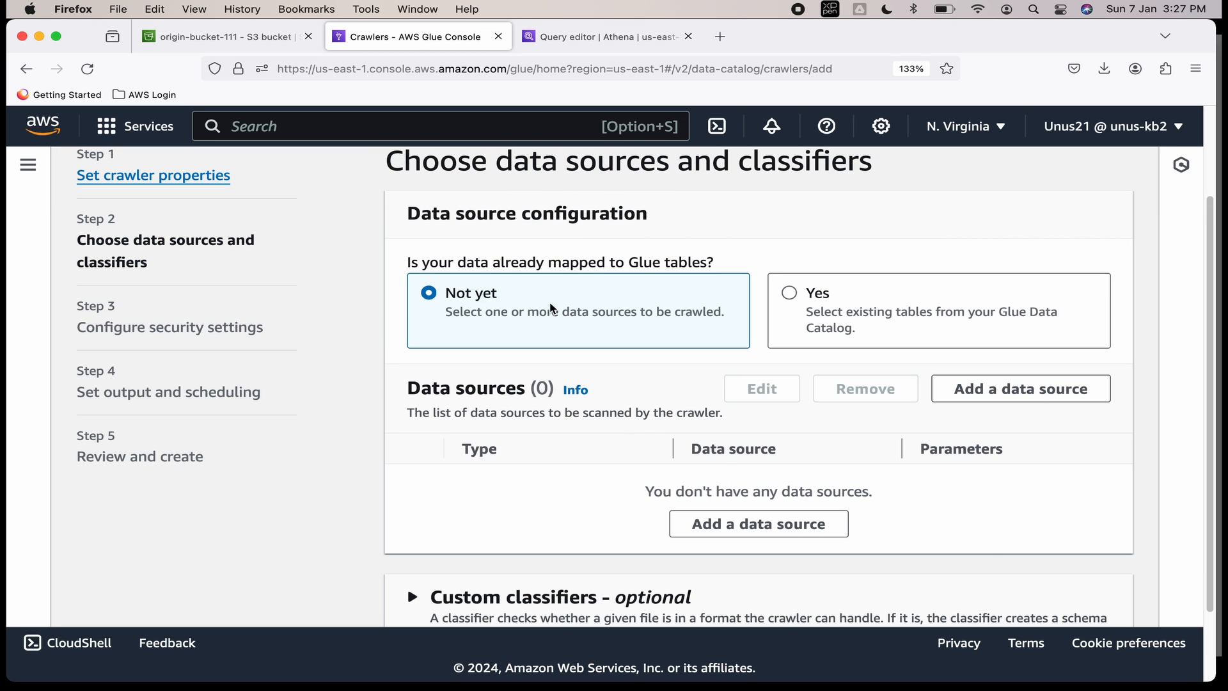
scroll(613, 280, down, 2)
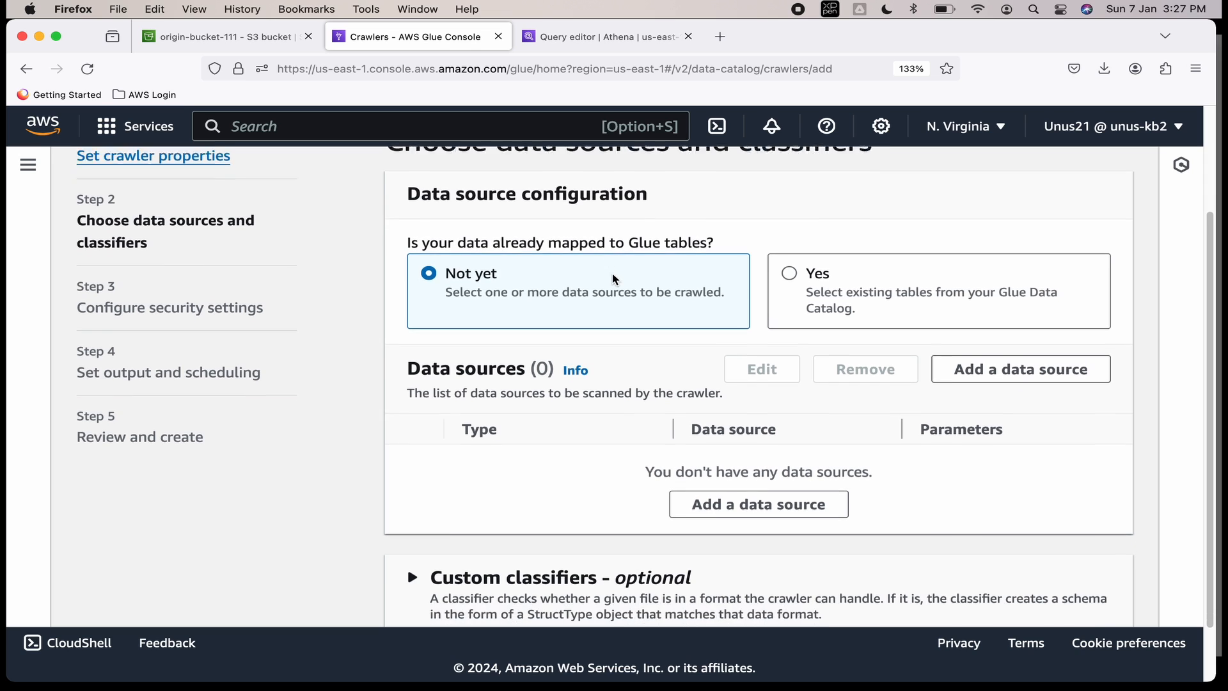
scroll(613, 280, down, 1)
Add a data source, browse S3 and open the origin-bucket-111 bucket.
click(759, 440)
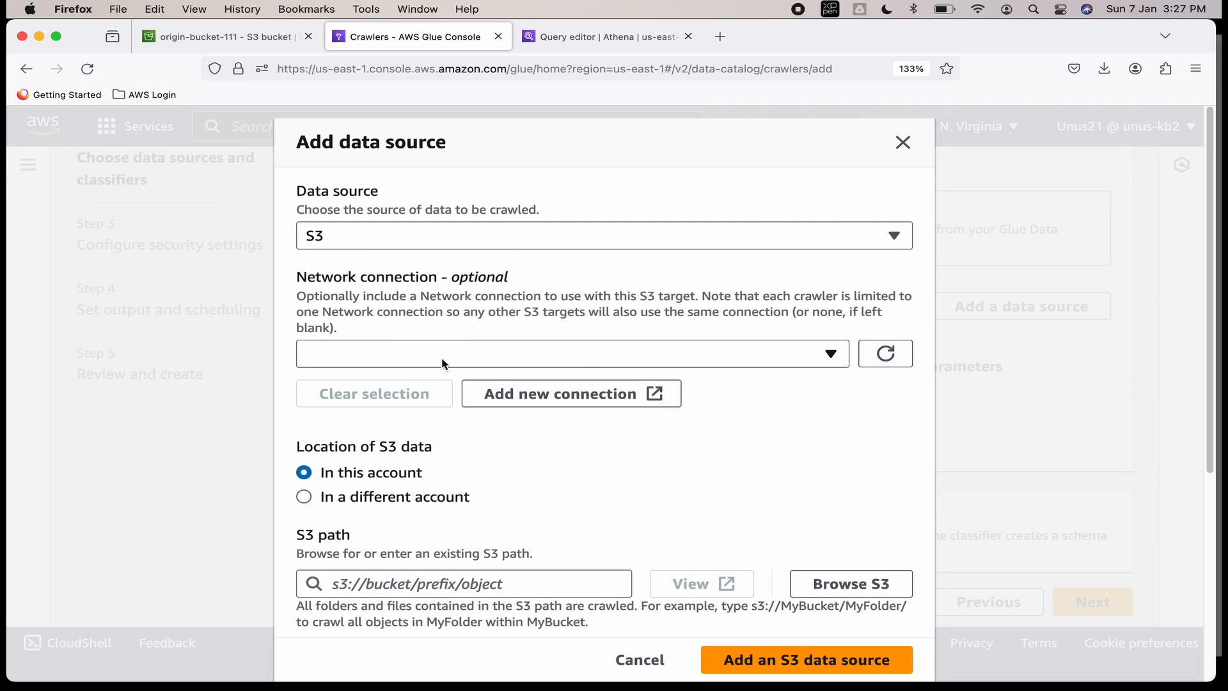
scroll(415, 356, down, 5)
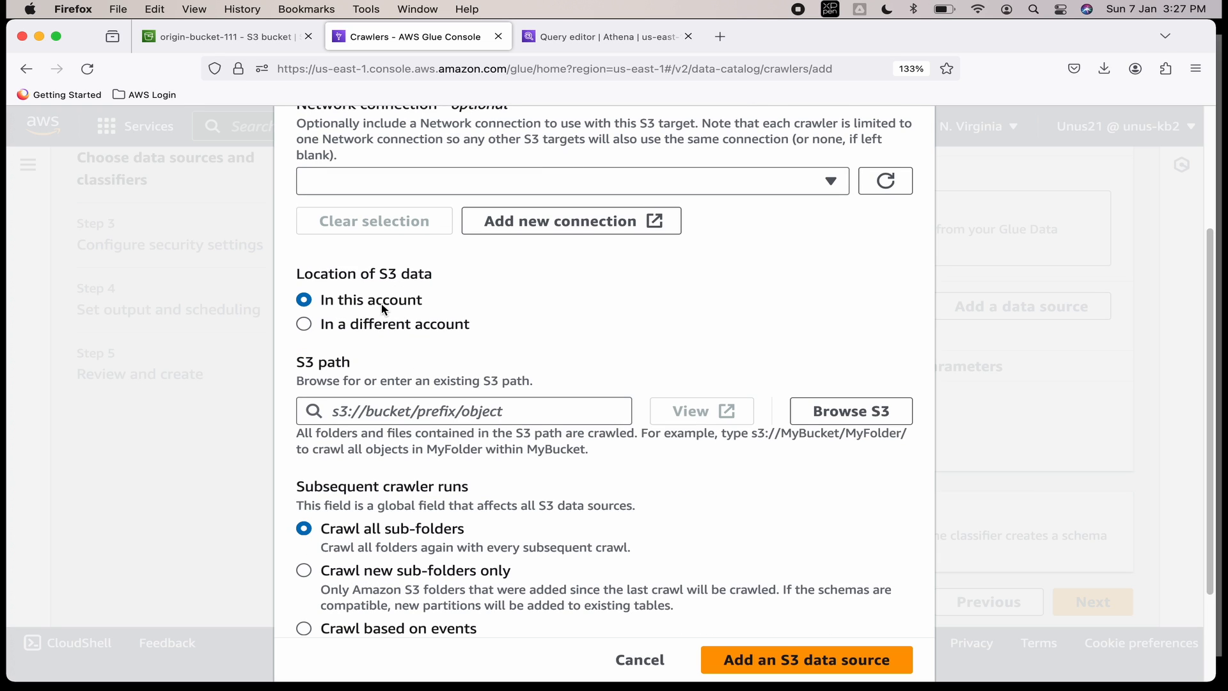
scroll(484, 356, down, 1)
scroll(484, 357, down, 1)
click(850, 342)
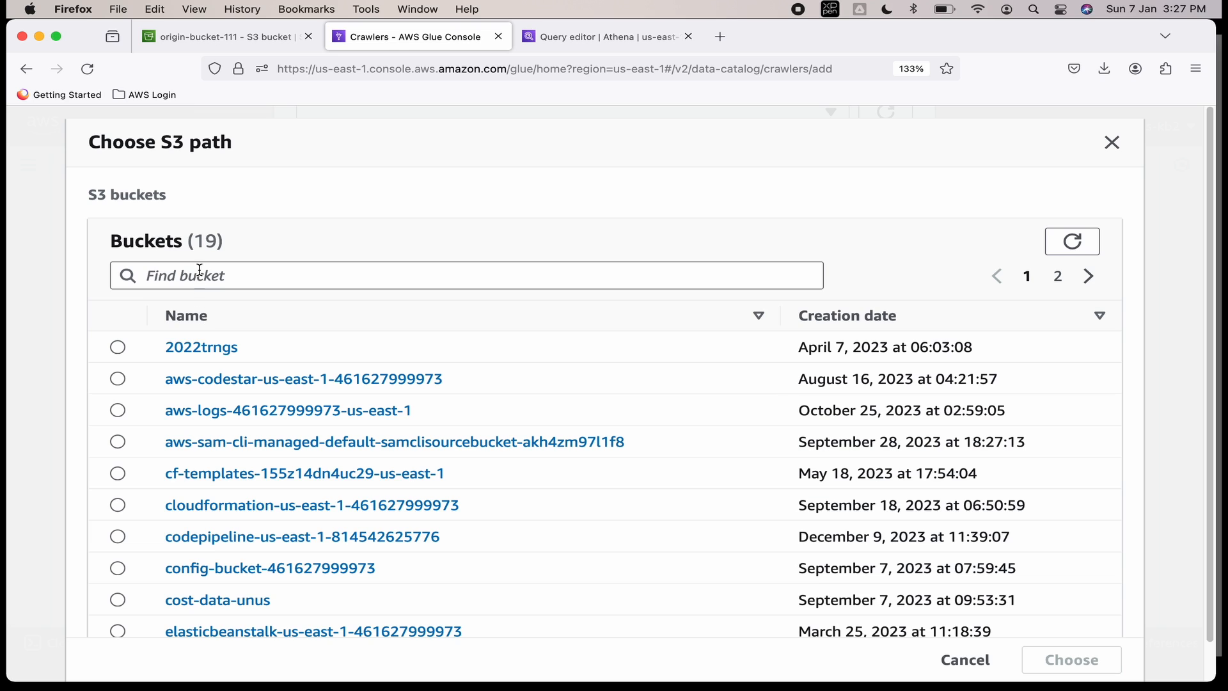
click(200, 275)
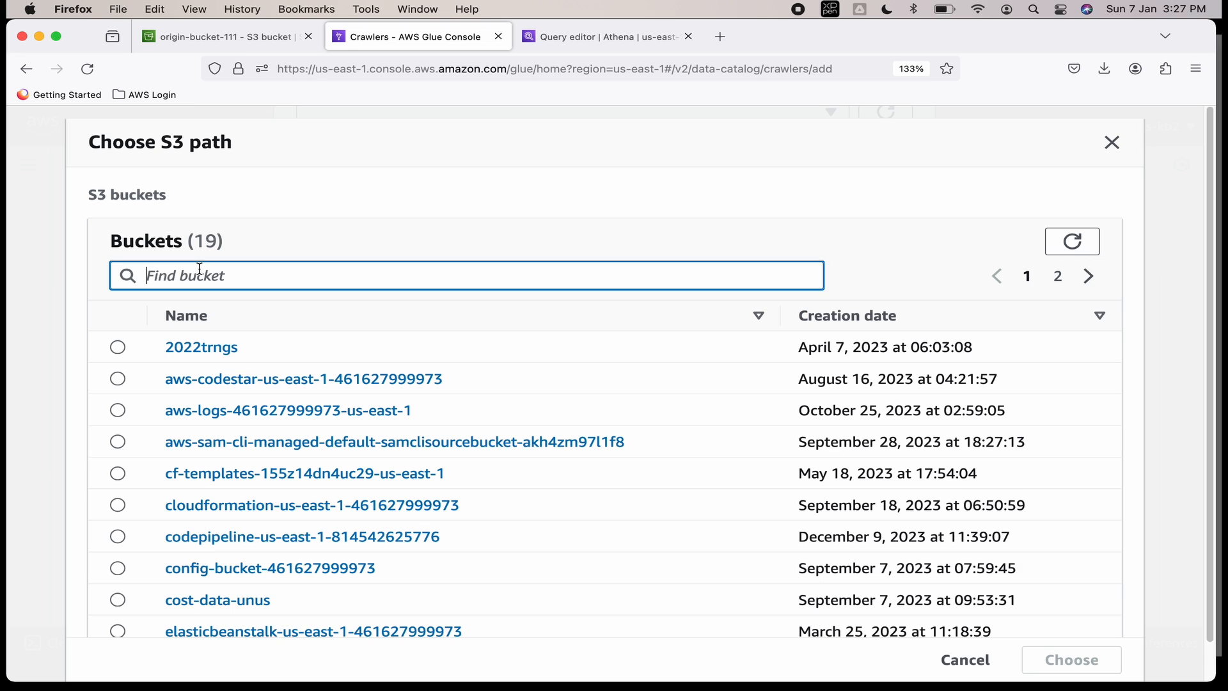
text(or)
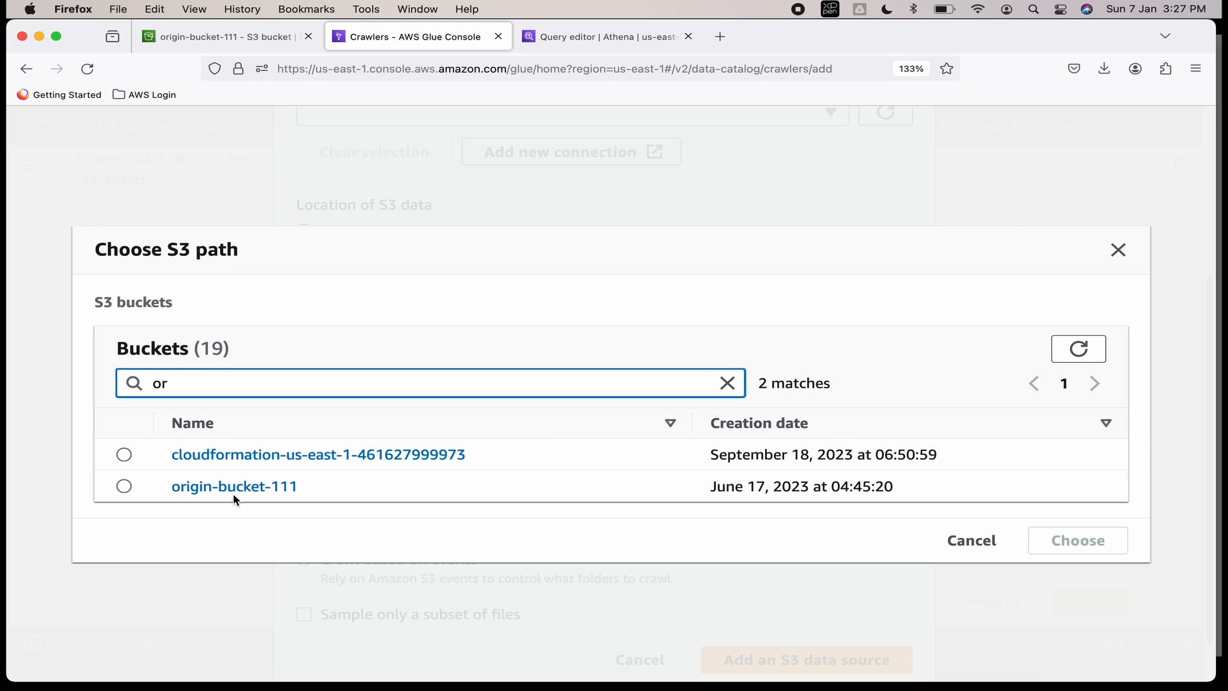
click(192, 488)
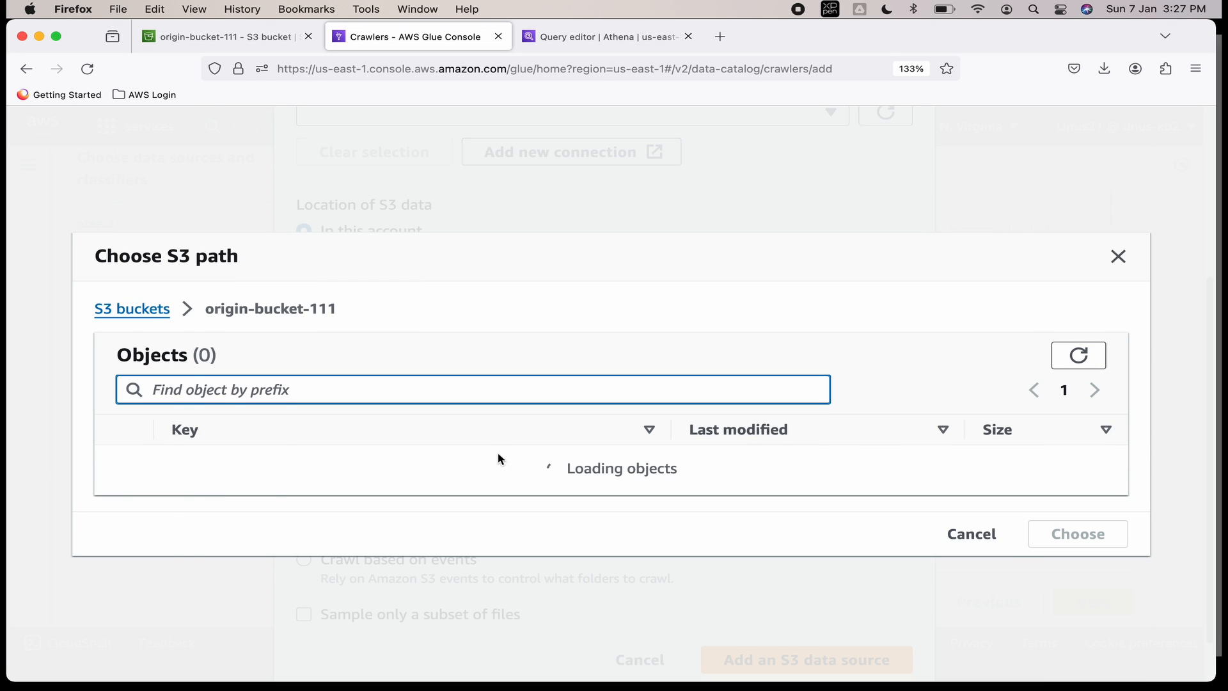
Choose the GlueLab/ folder as the S3 path and add the data source.
click(221, 437)
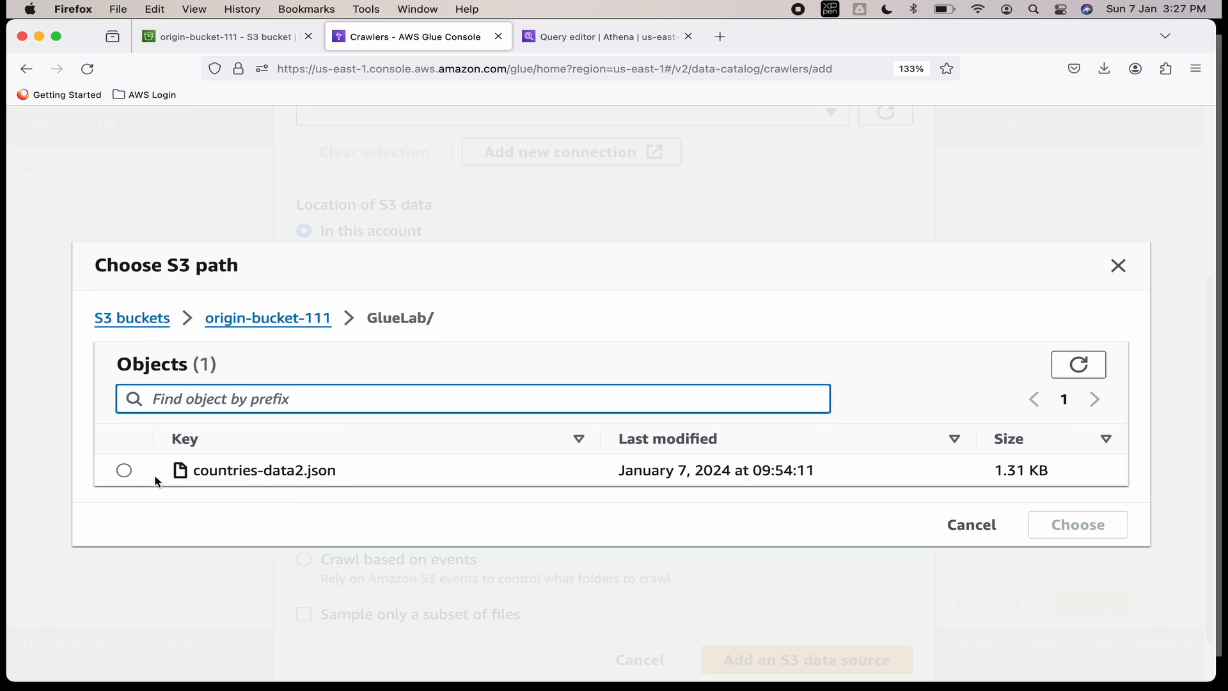
click(297, 319)
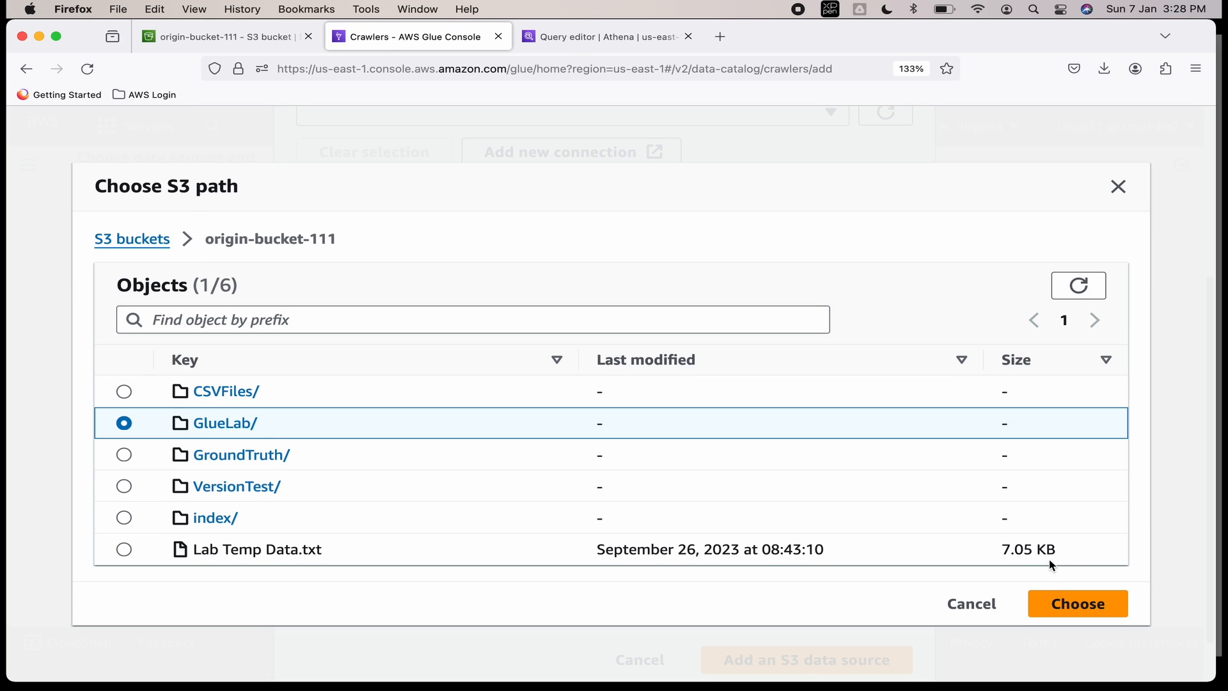
click(1060, 601)
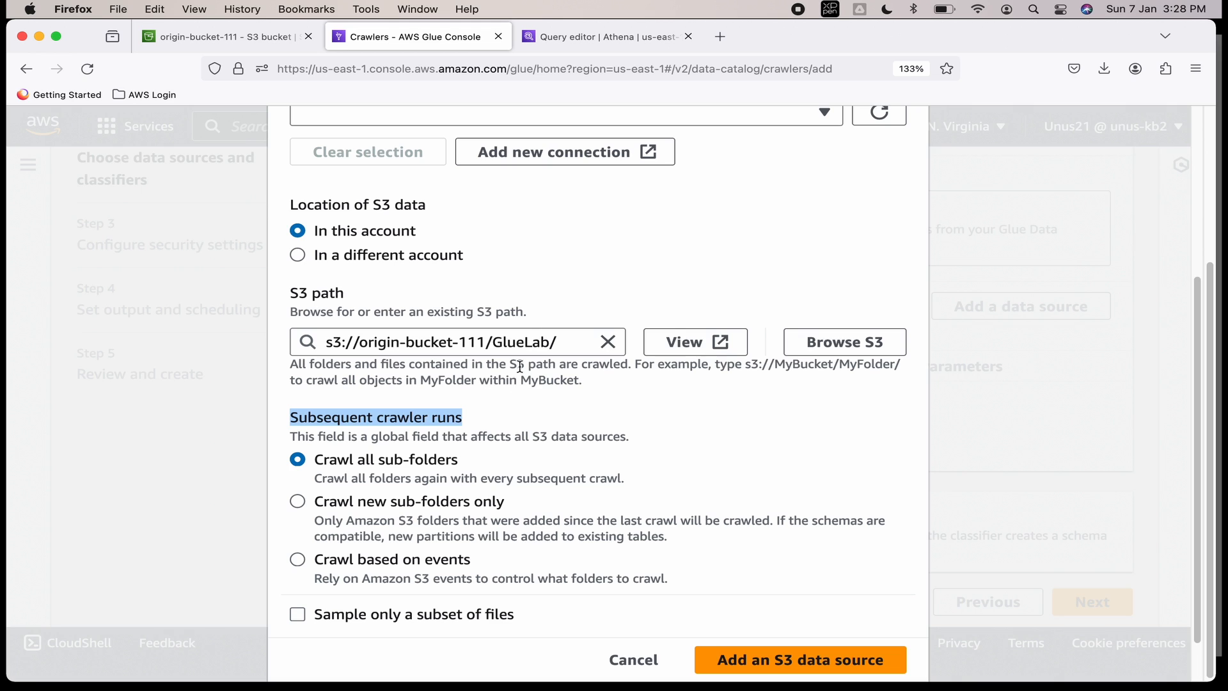
scroll(616, 406, down, 2)
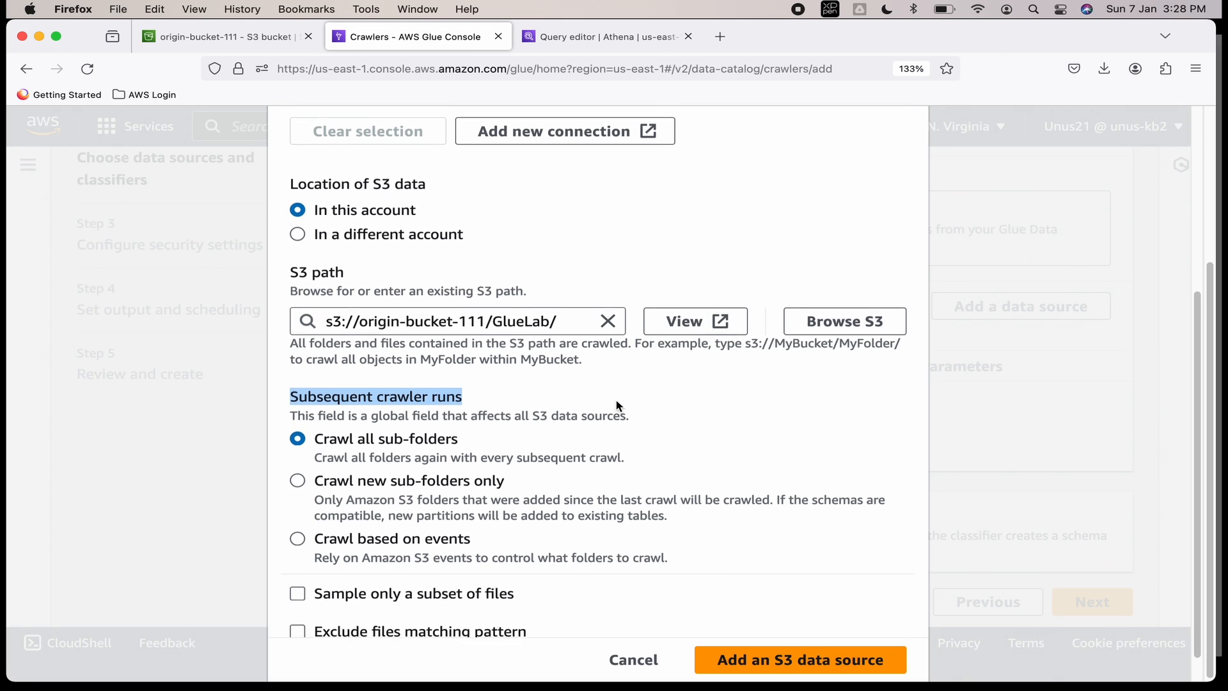
click(778, 648)
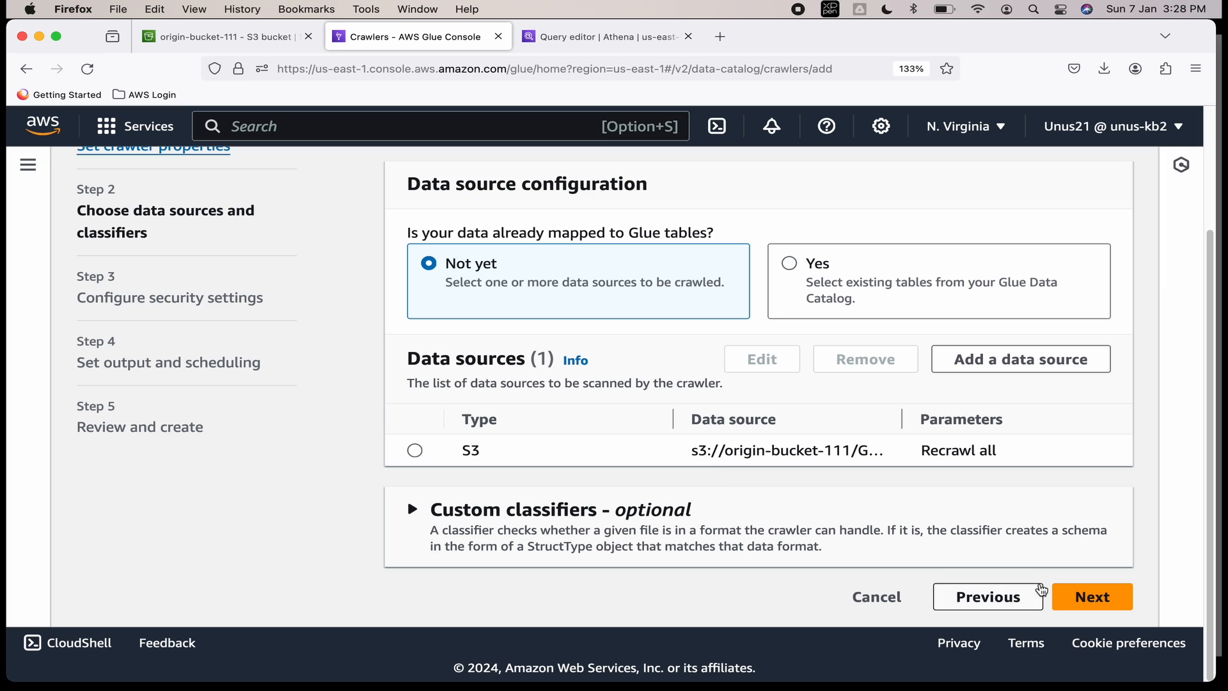
Create and assign a new IAM role named AWSGlueServiceRole-json-202.
click(1089, 598)
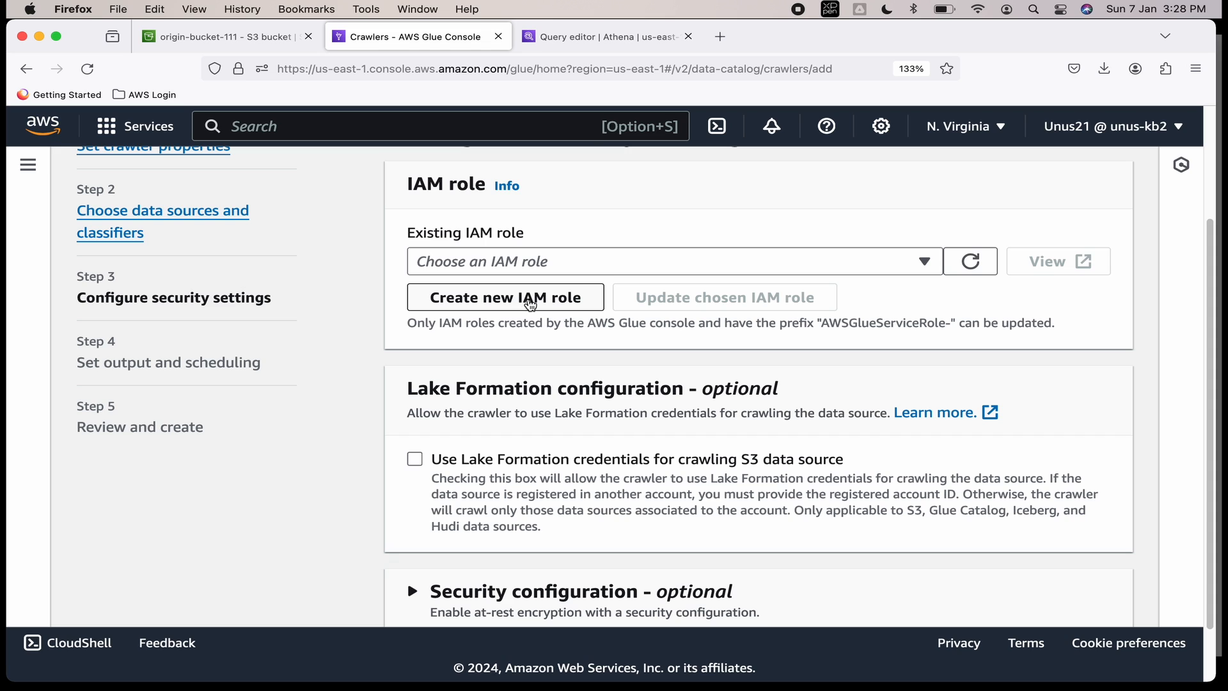
click(529, 300)
click(490, 410)
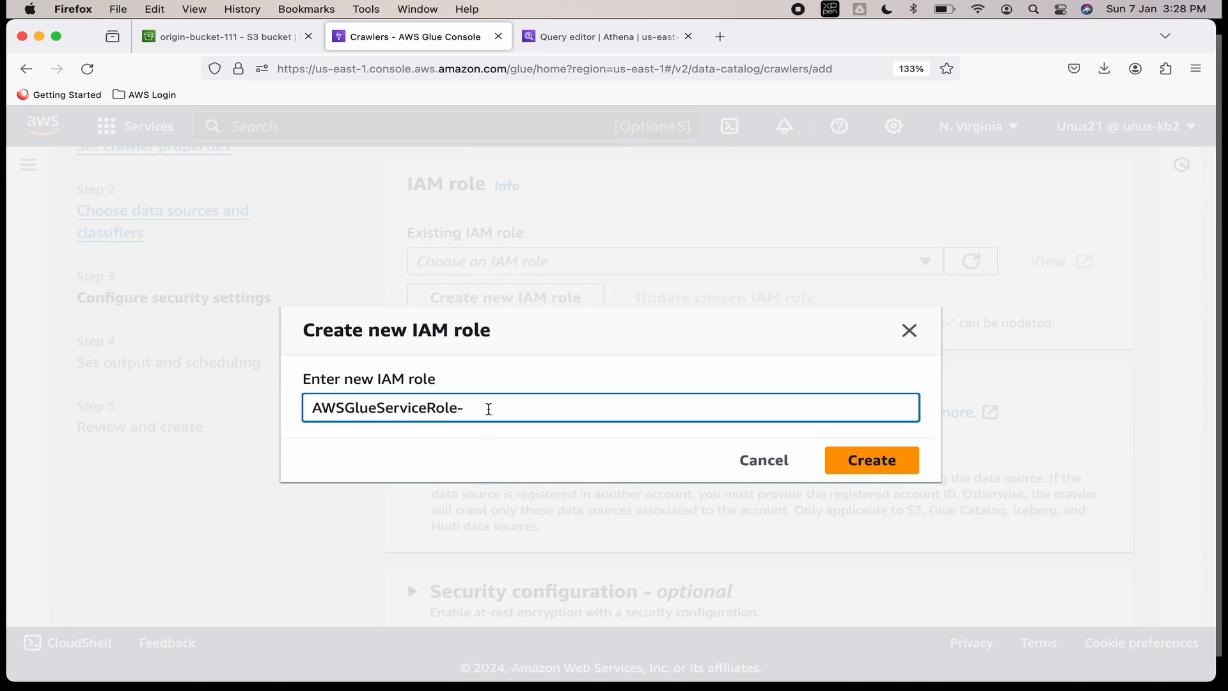
text(json-202)
key(Return)
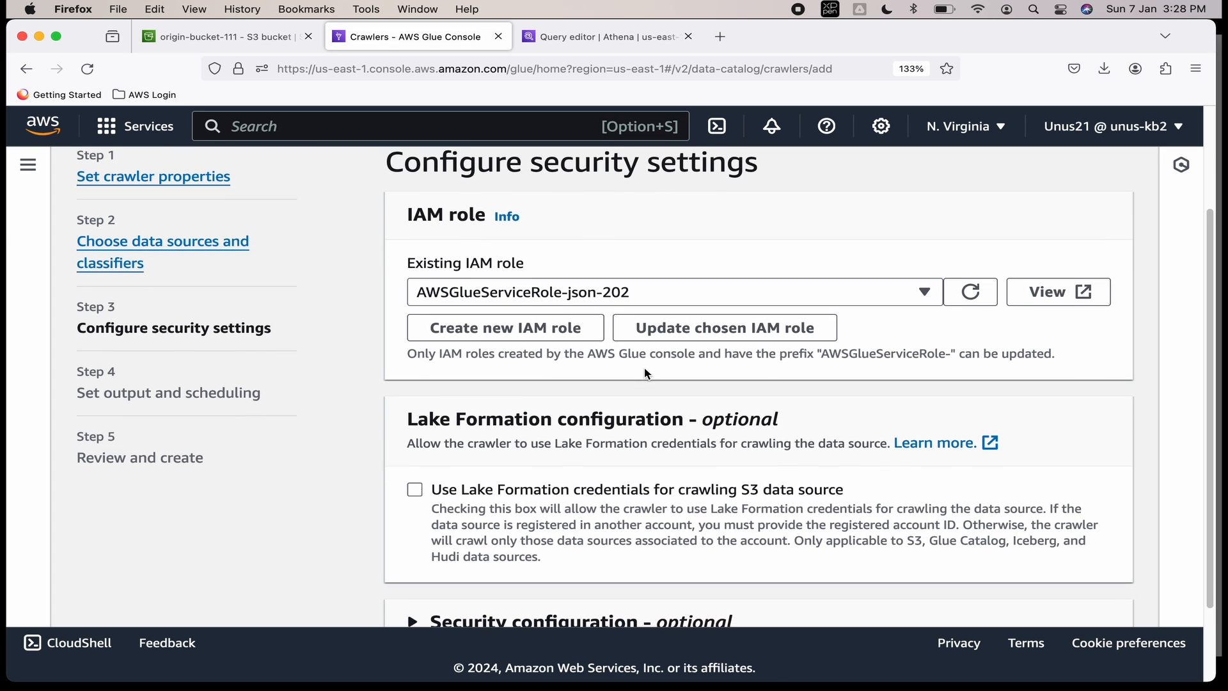
scroll(644, 374, down, 3)
Target the default database with table prefix Json101, keeping the On demand schedule.
click(1091, 595)
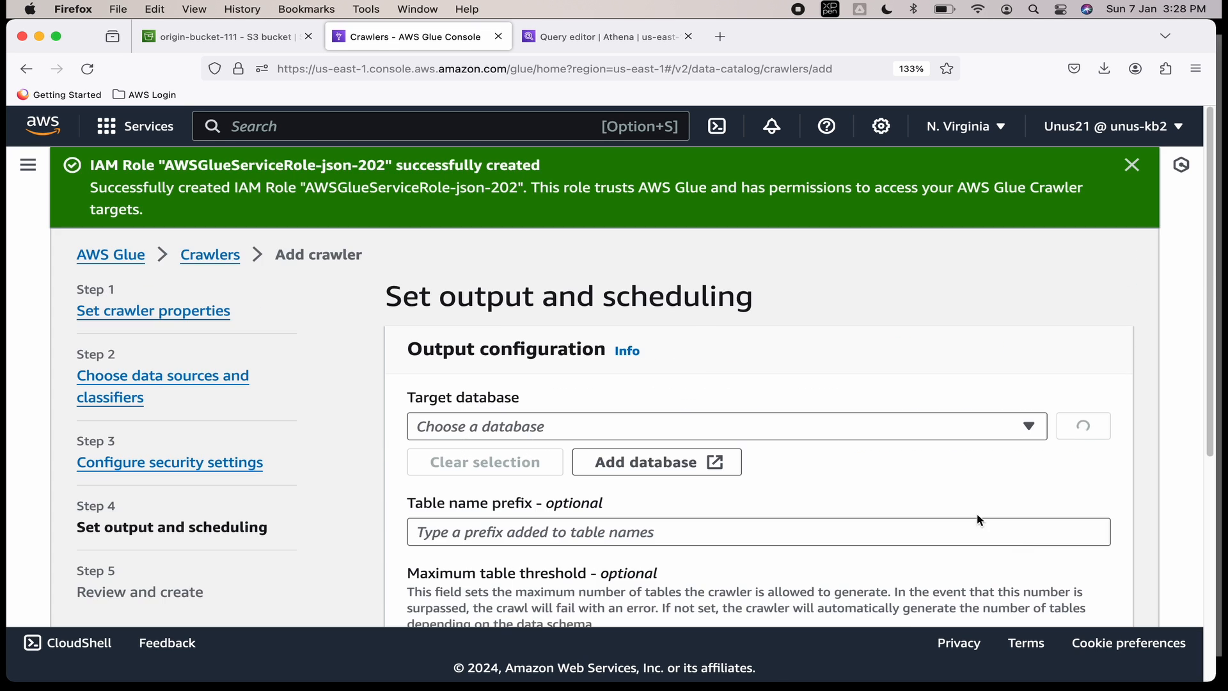
scroll(650, 329, down, 3)
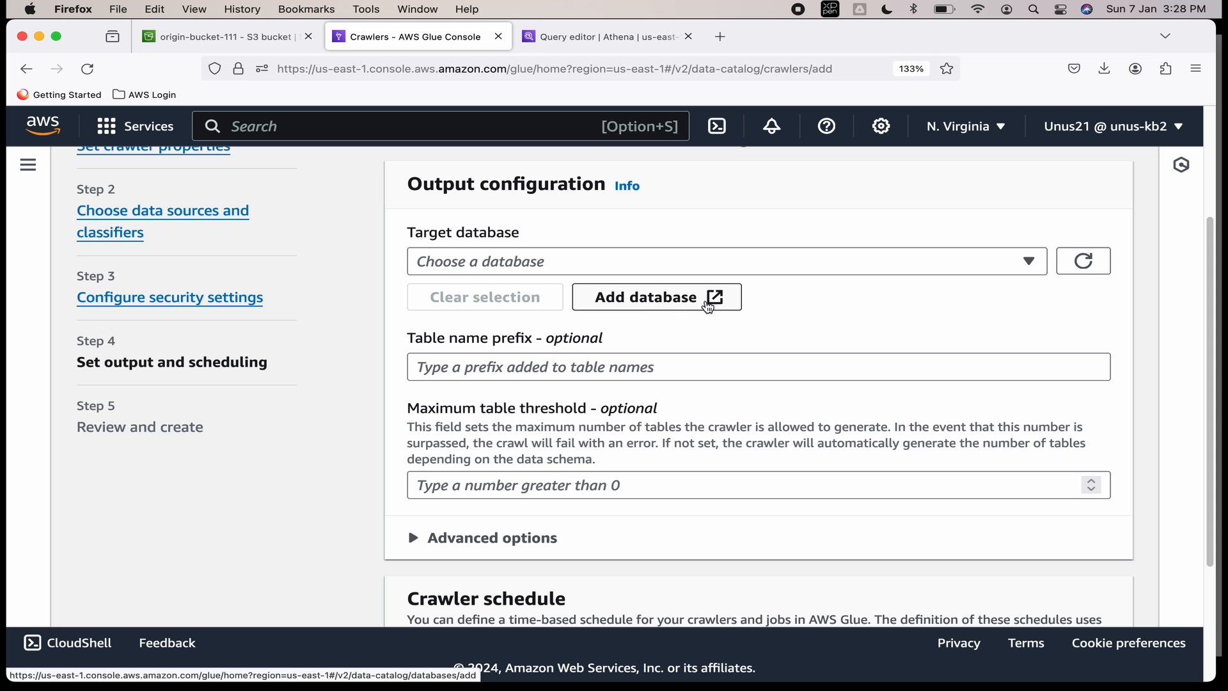
click(1027, 261)
click(483, 319)
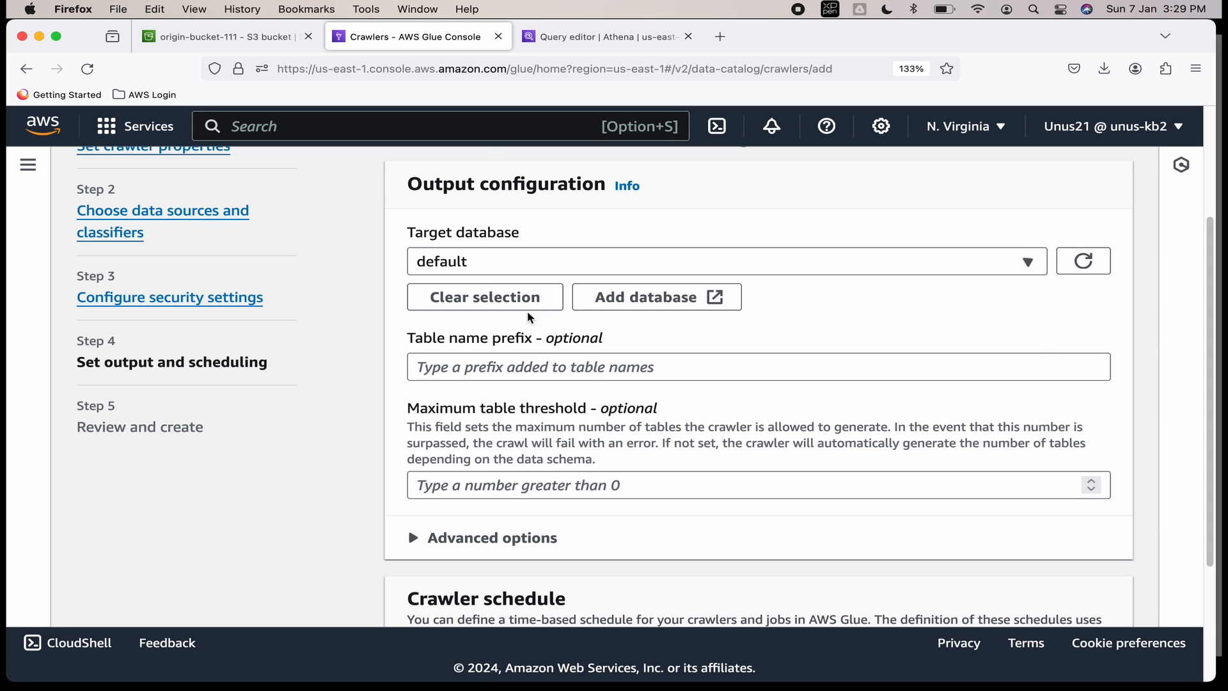
scroll(722, 336, down, 1)
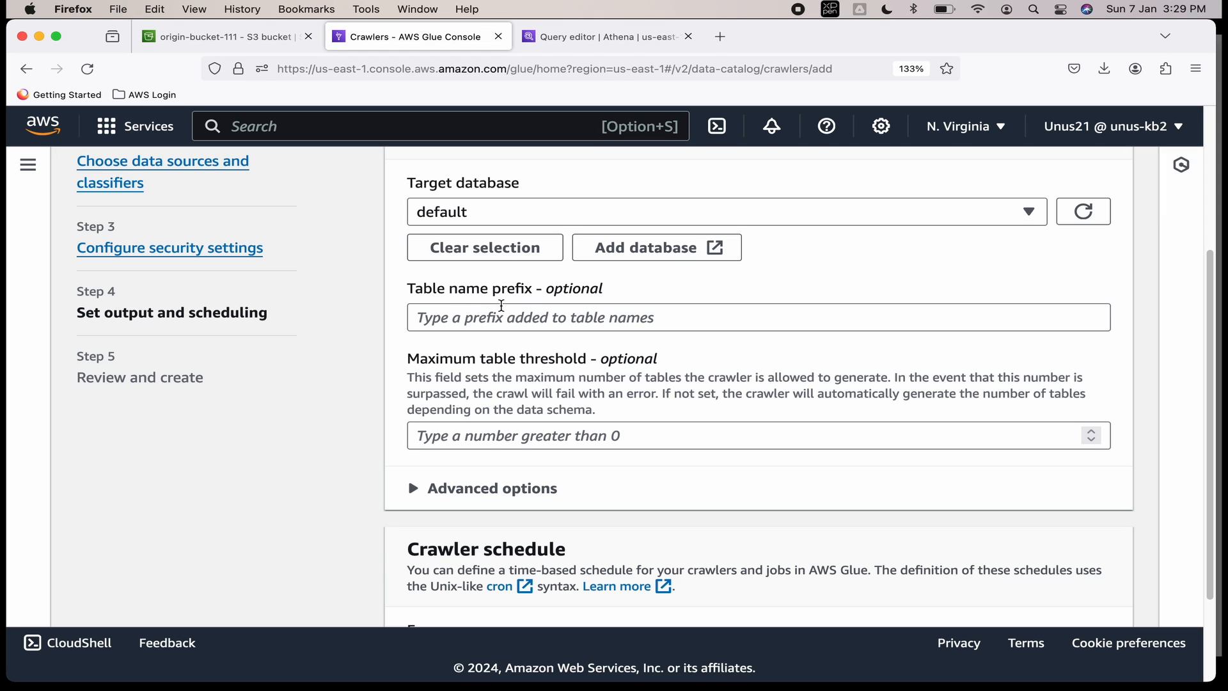
click(483, 319)
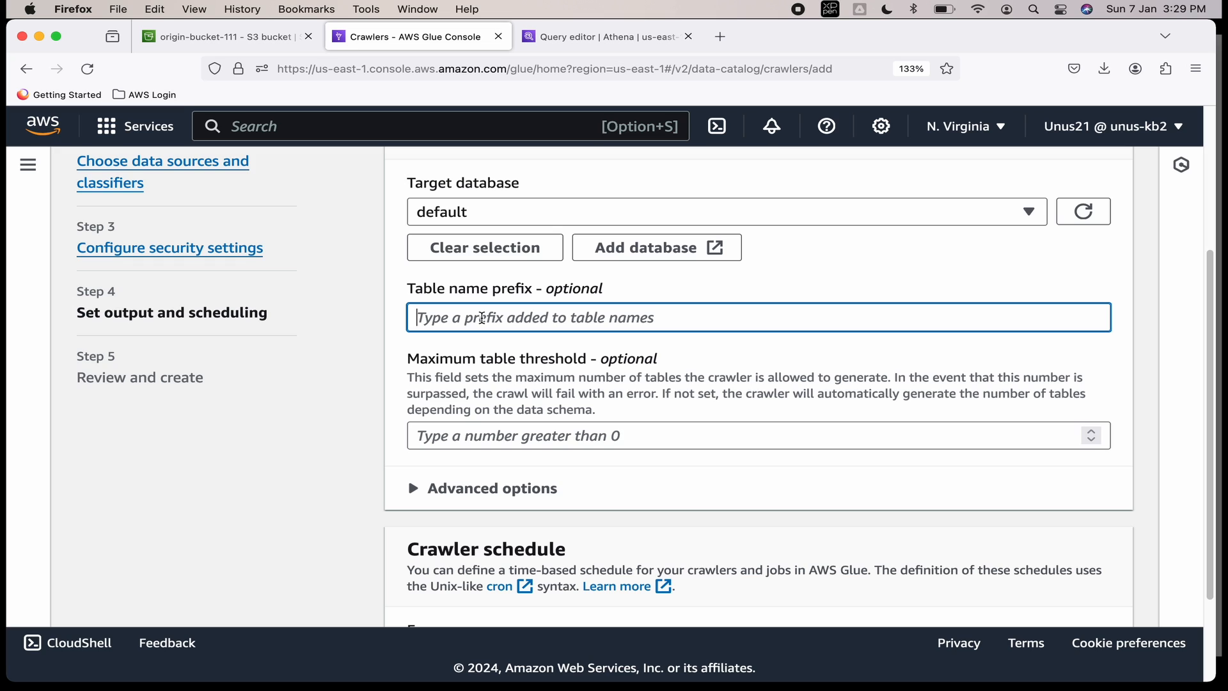
text(Json101)
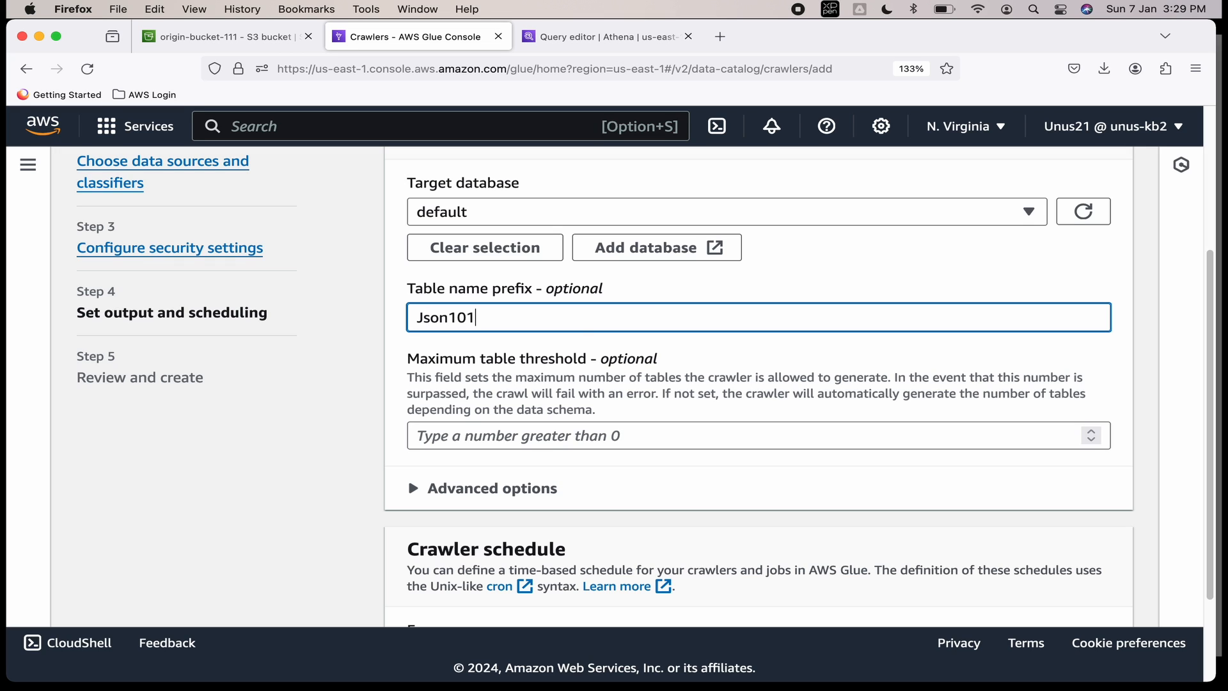
scroll(583, 324, down, 3)
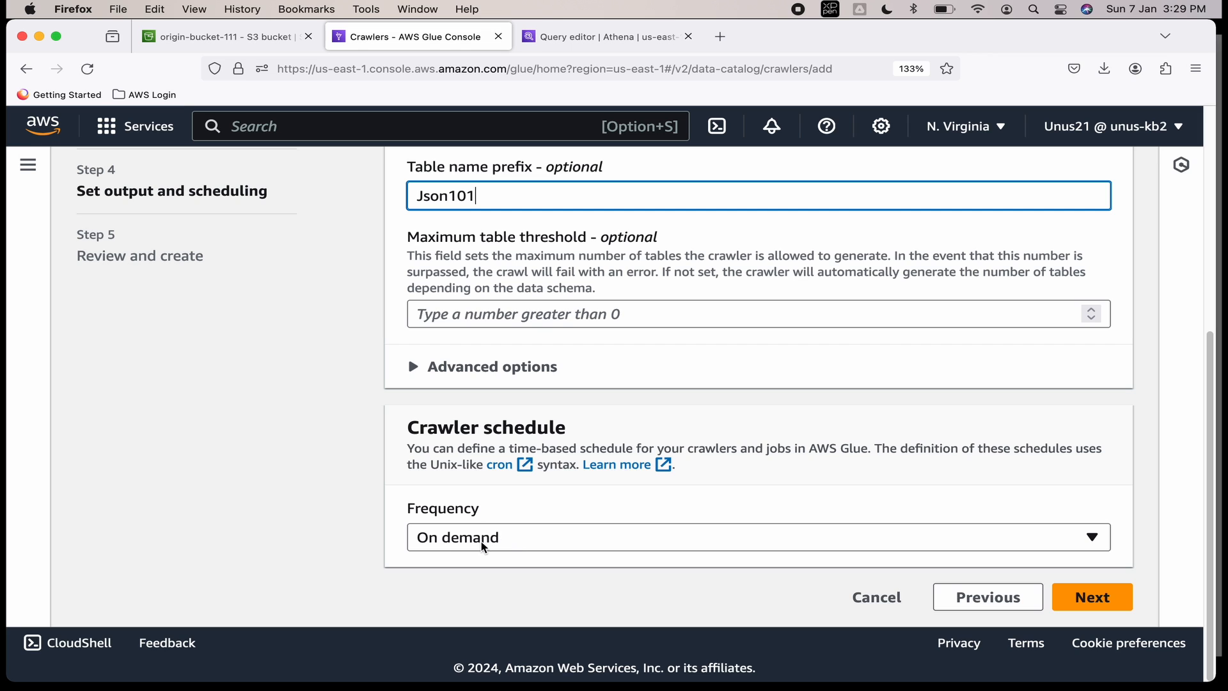
click(1085, 596)
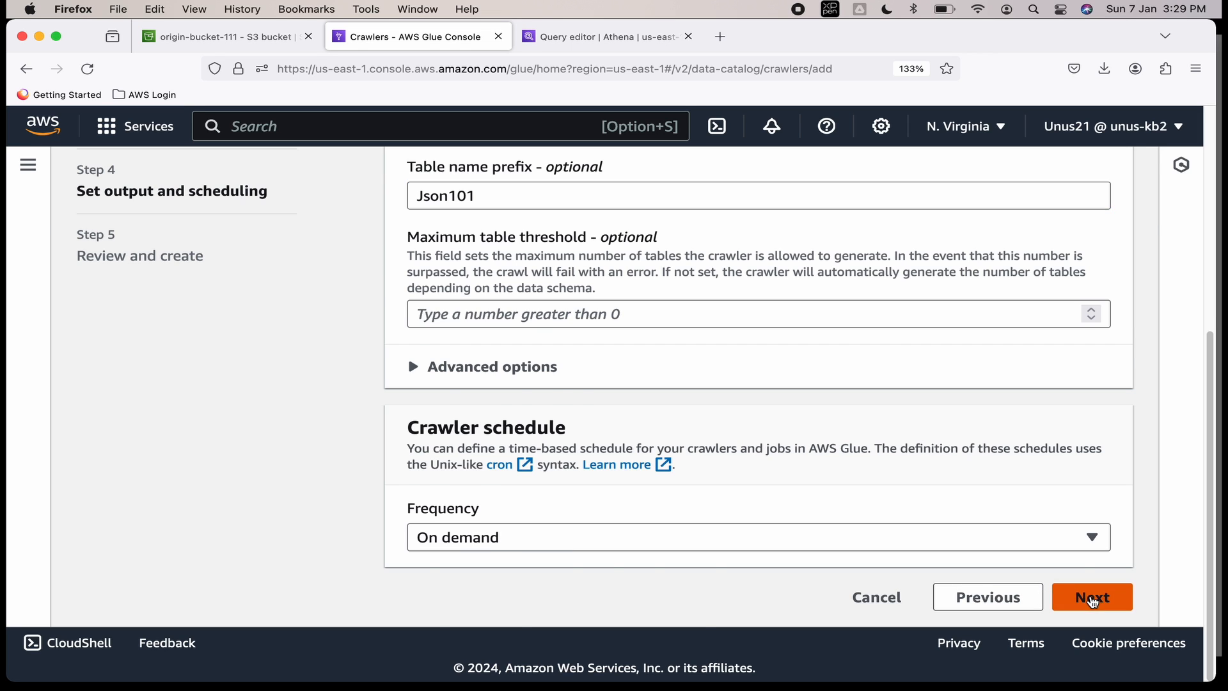
Create json-crawler and go to the Crawlers list through the sidebar.
scroll(790, 462, down, 2)
scroll(758, 453, down, 10)
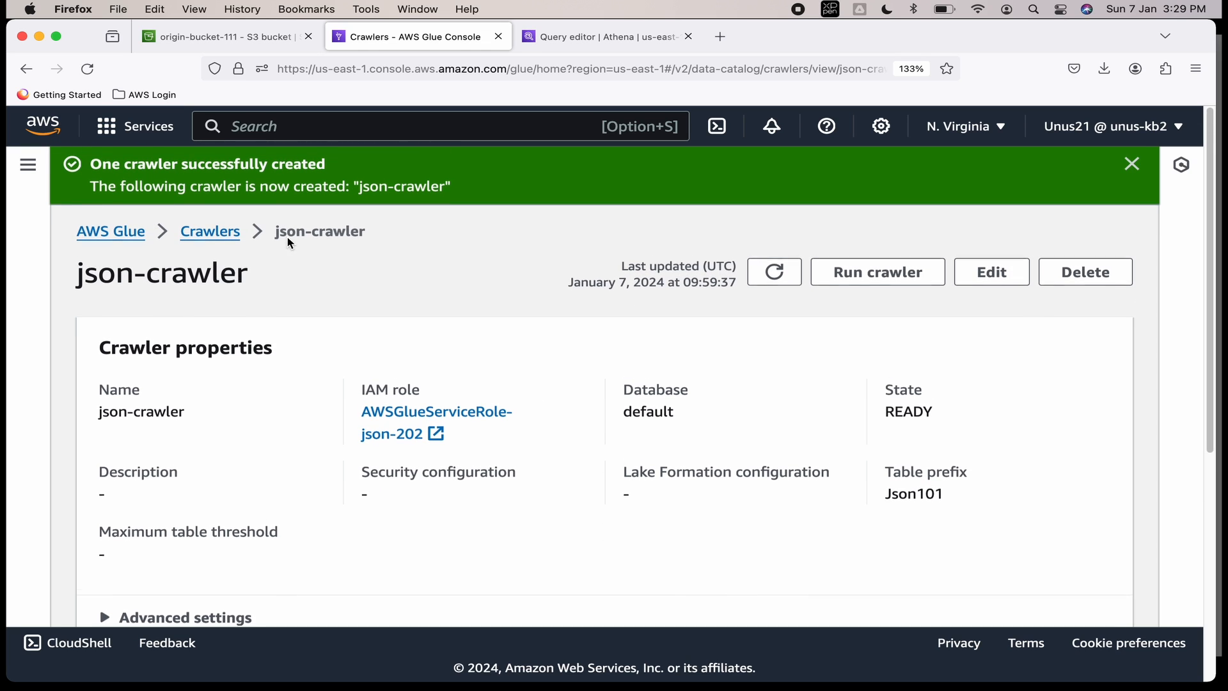
click(28, 166)
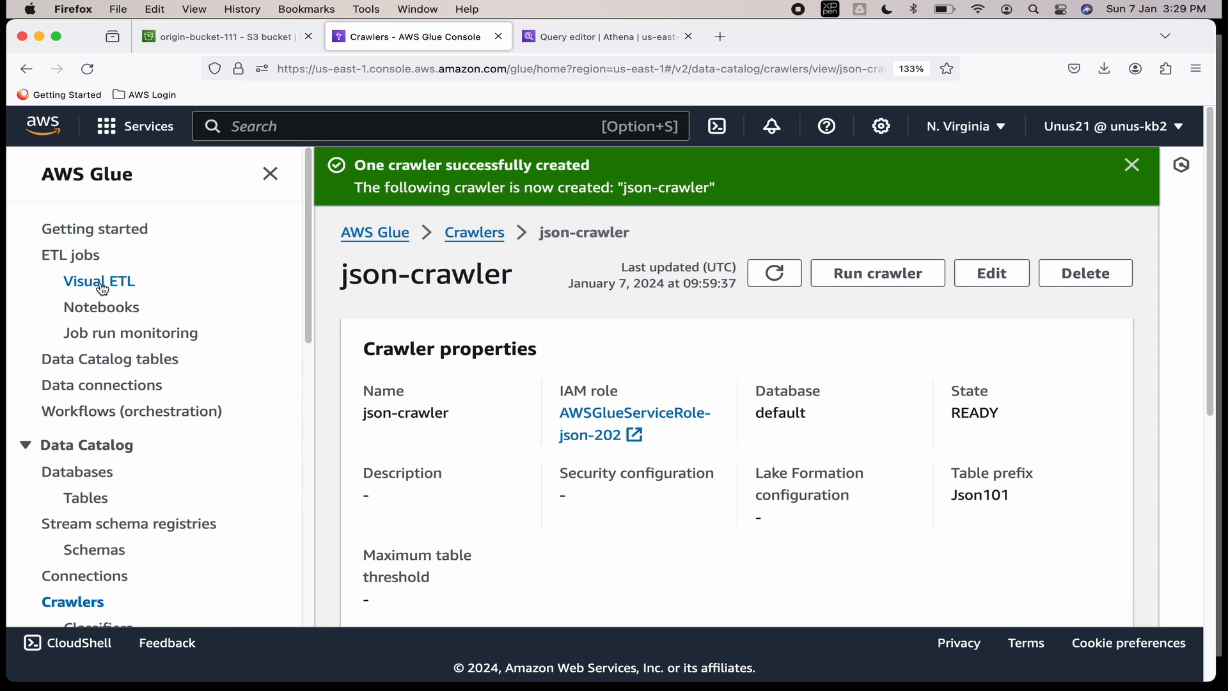
click(90, 355)
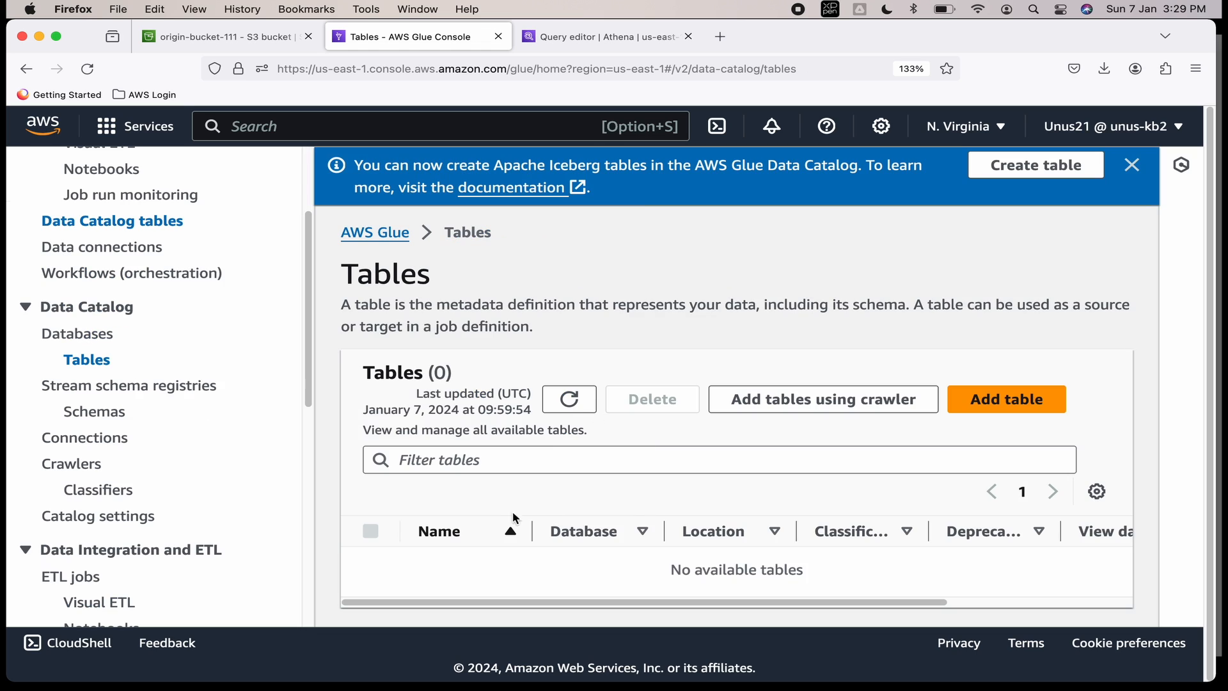
click(86, 467)
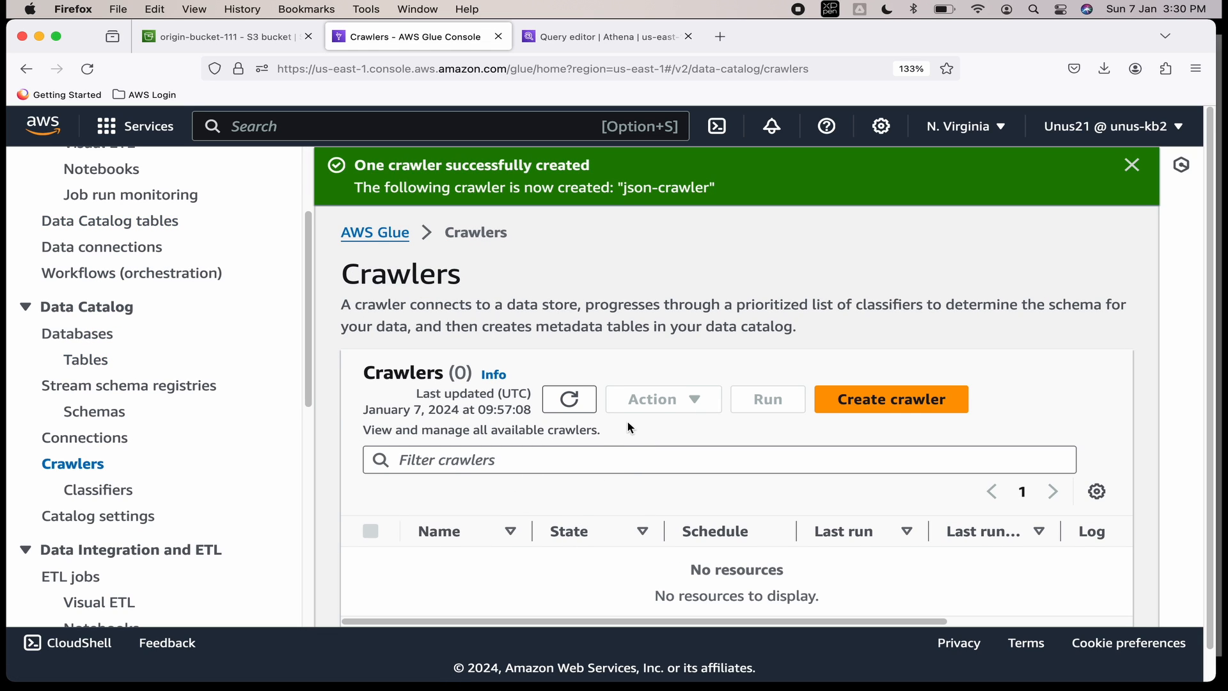
scroll(630, 427, down, 1)
Refresh the crawler list, select json-crawler and run it.
click(888, 366)
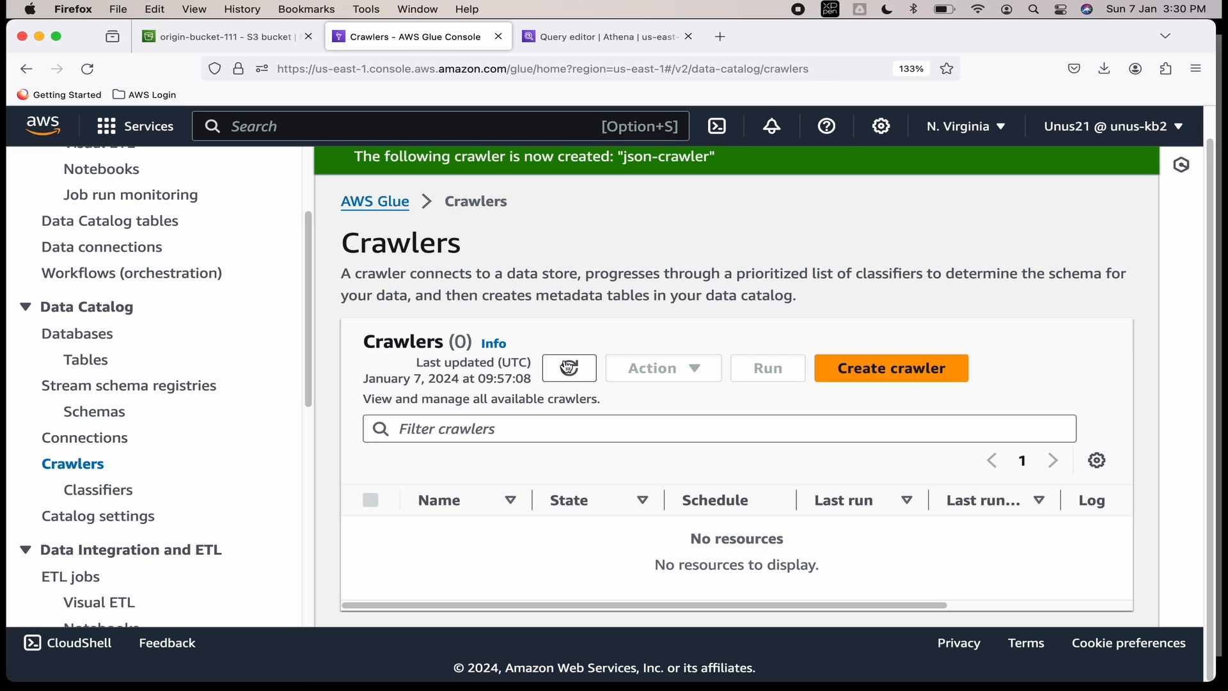
click(569, 368)
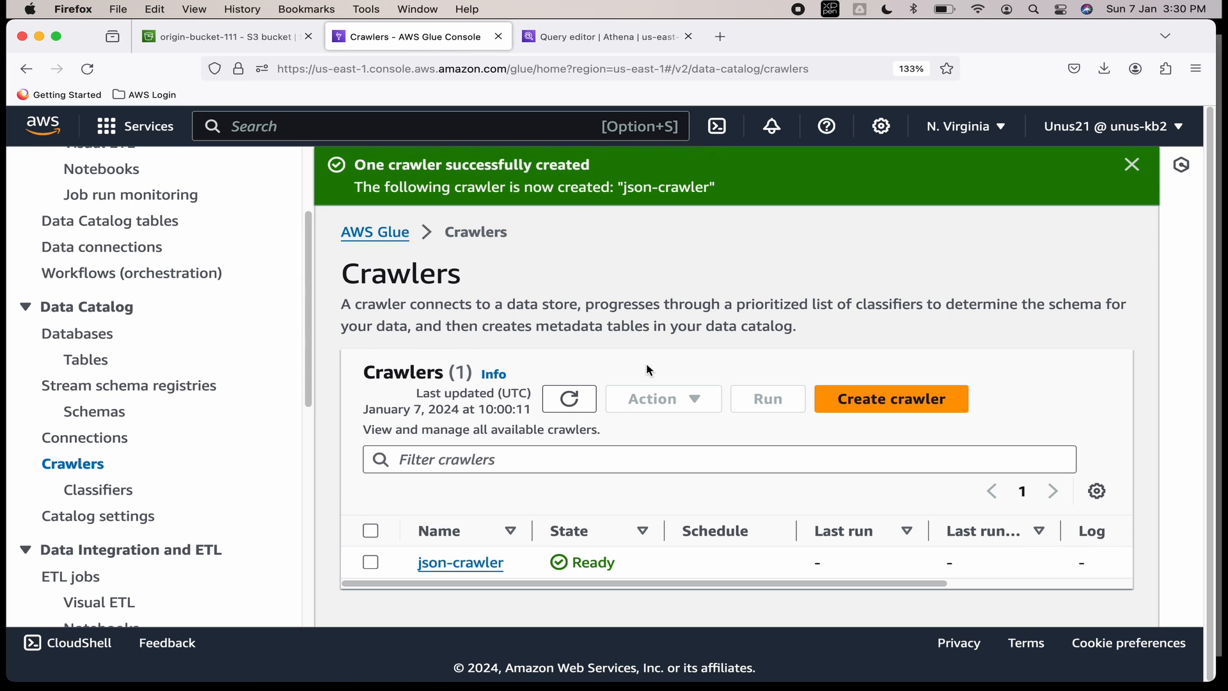
click(370, 562)
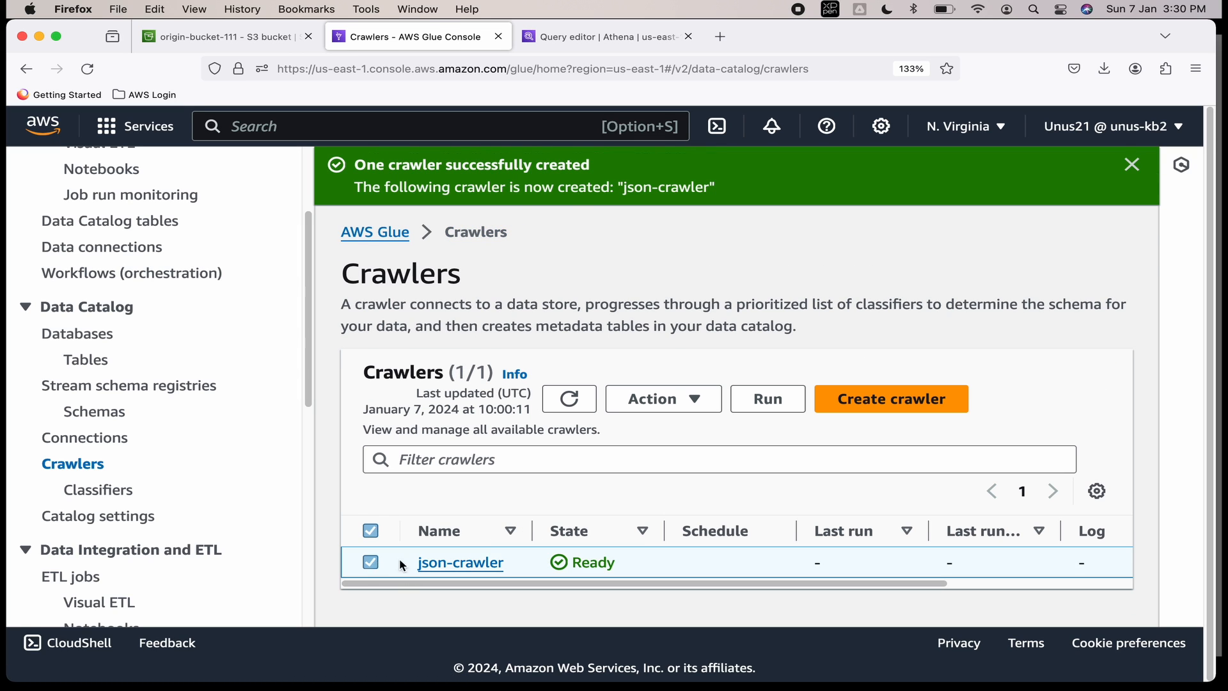
click(765, 403)
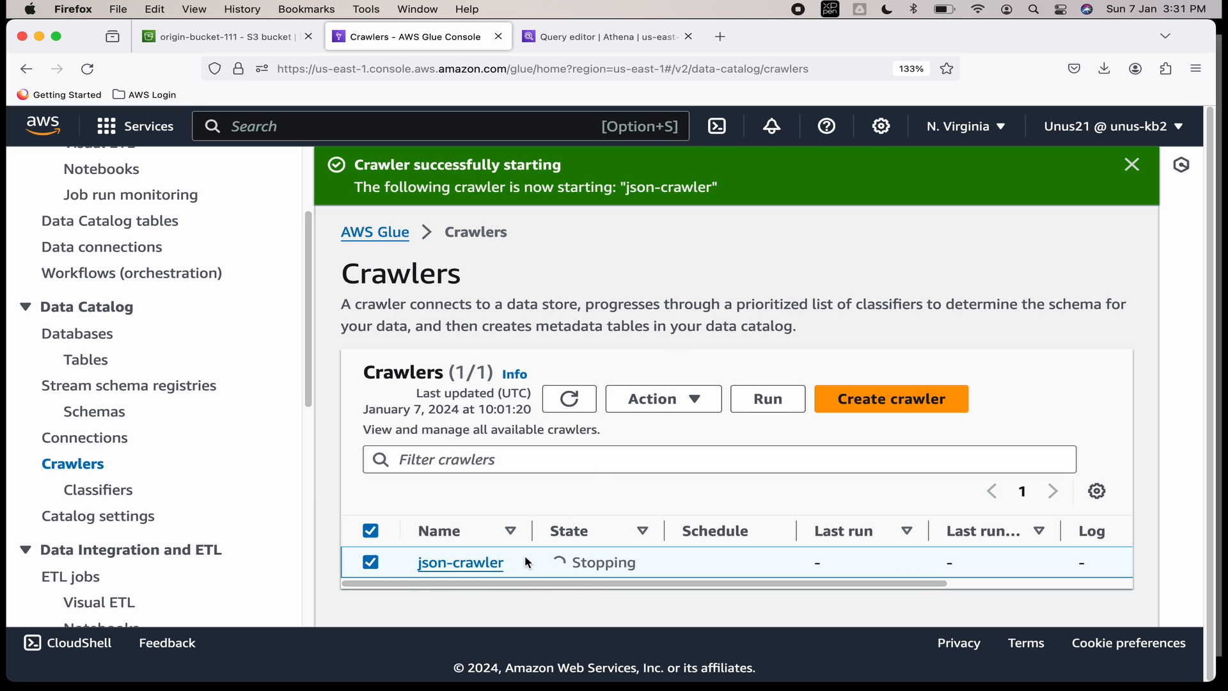
click(92, 363)
Refresh Tables and open json101gluelab to inspect its six columns ending with capital.
click(571, 402)
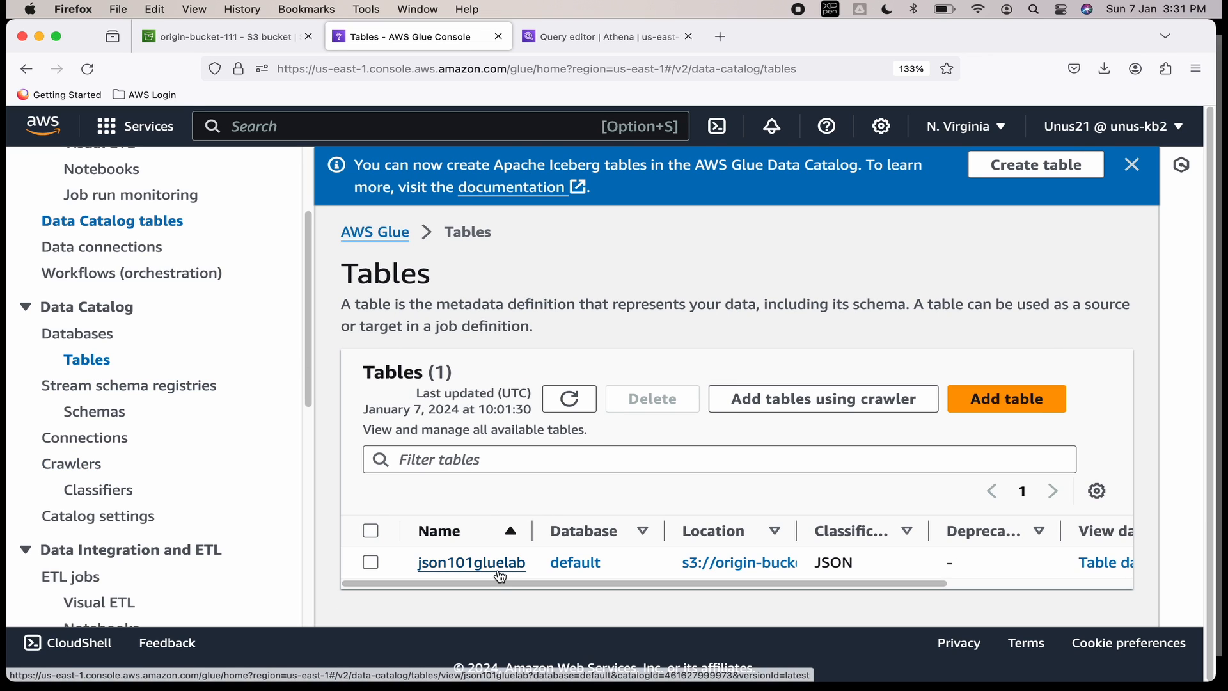
click(501, 562)
scroll(693, 480, down, 5)
scroll(696, 482, down, 3)
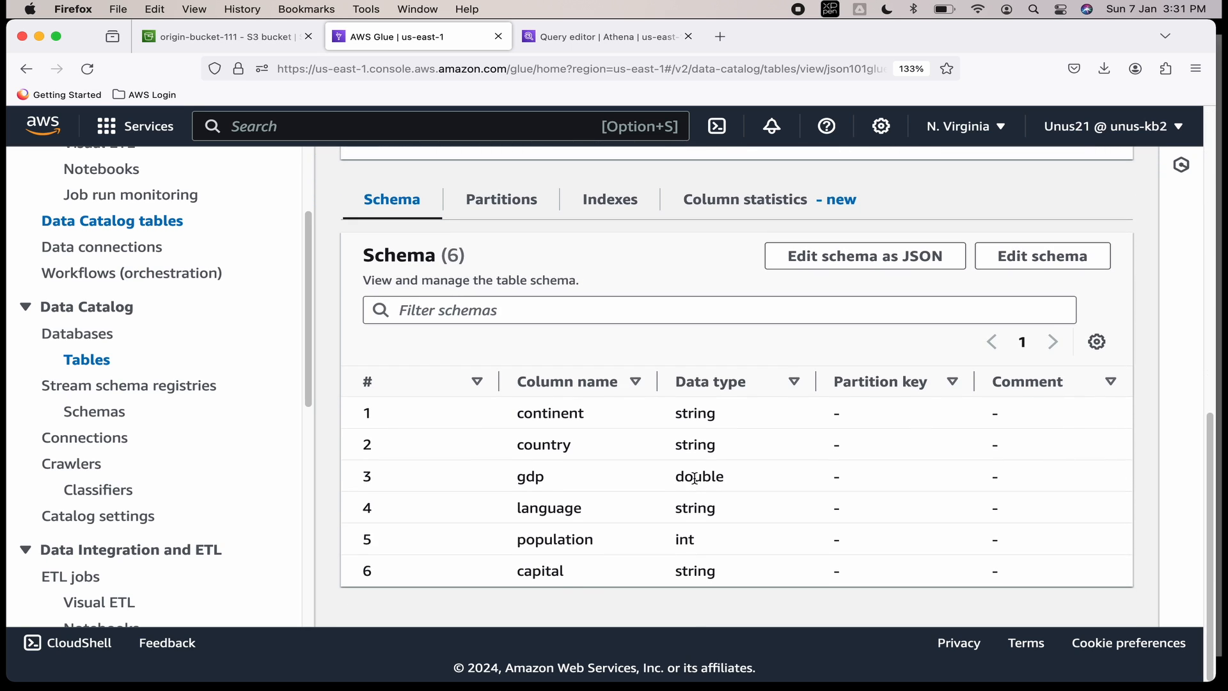
drag(519, 575, 570, 579)
click(542, 572)
scroll(529, 516, up, 1)
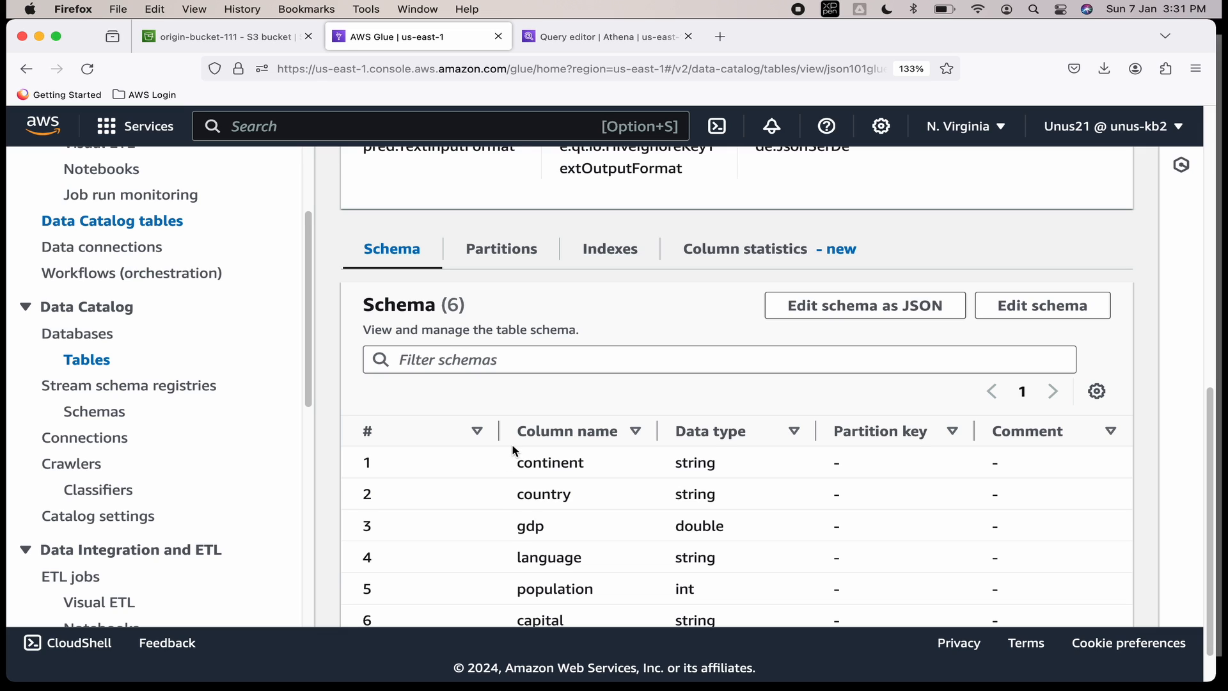
scroll(511, 443, up, 3)
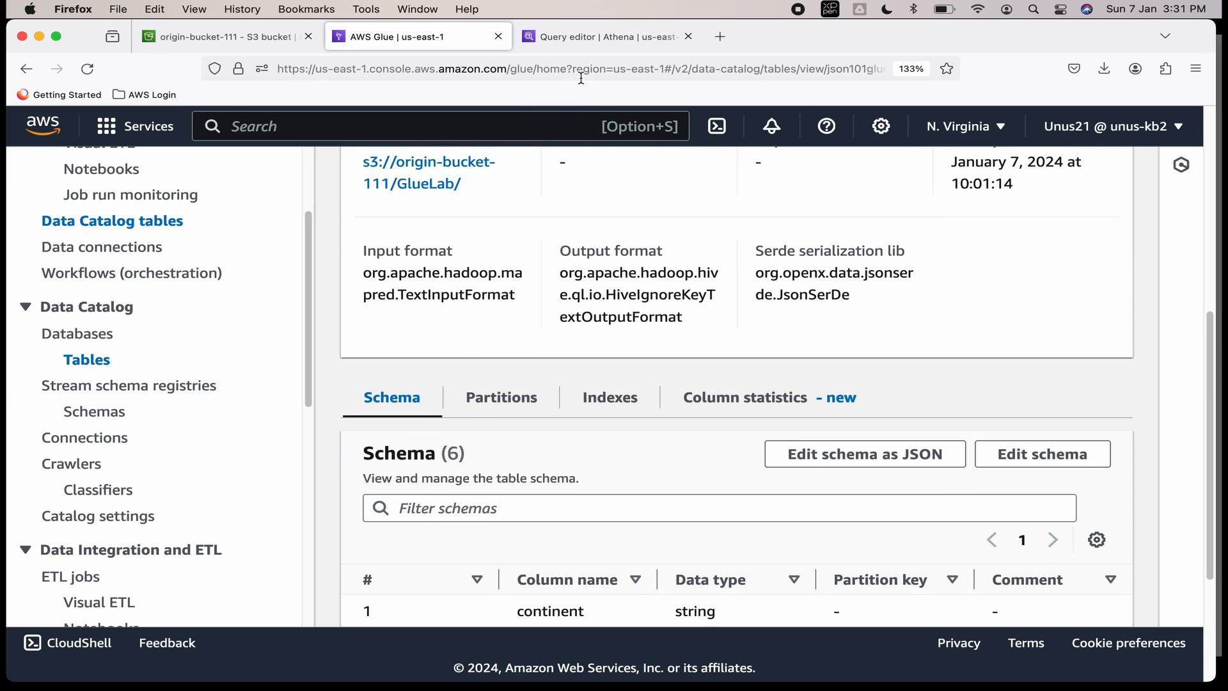
In Athena's query editor, reload the catalog and expand the default database to show json101gluelab.
click(602, 45)
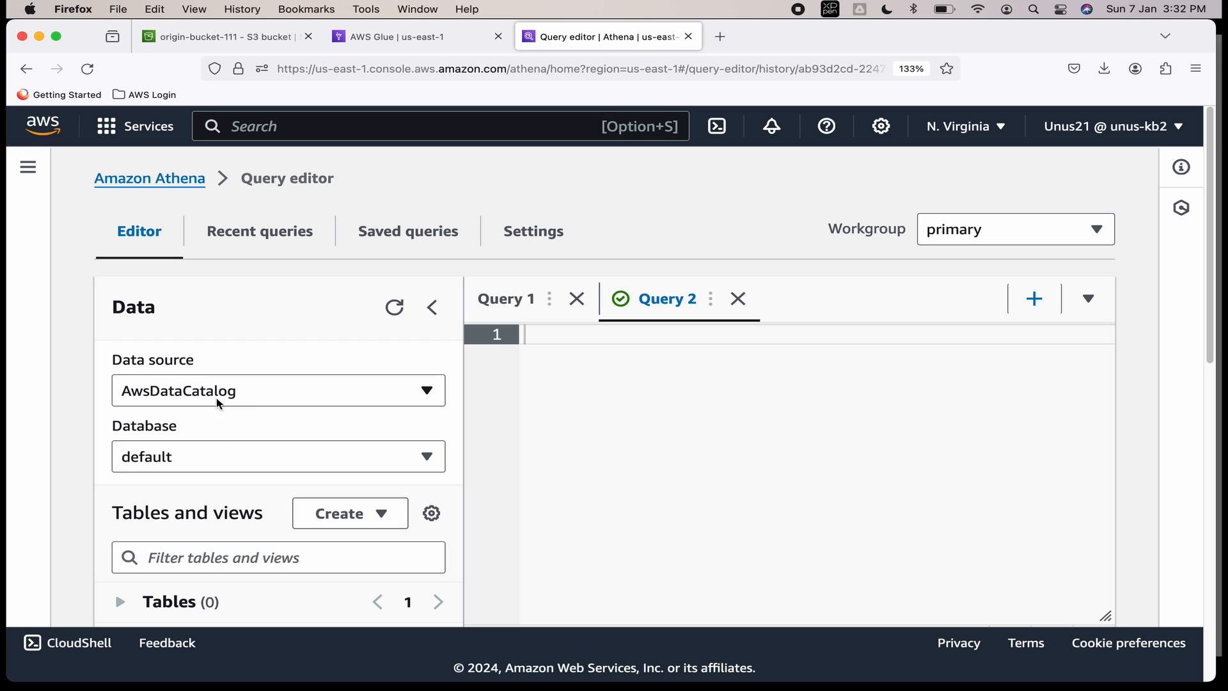
scroll(180, 458, down, 1)
scroll(180, 454, down, 3)
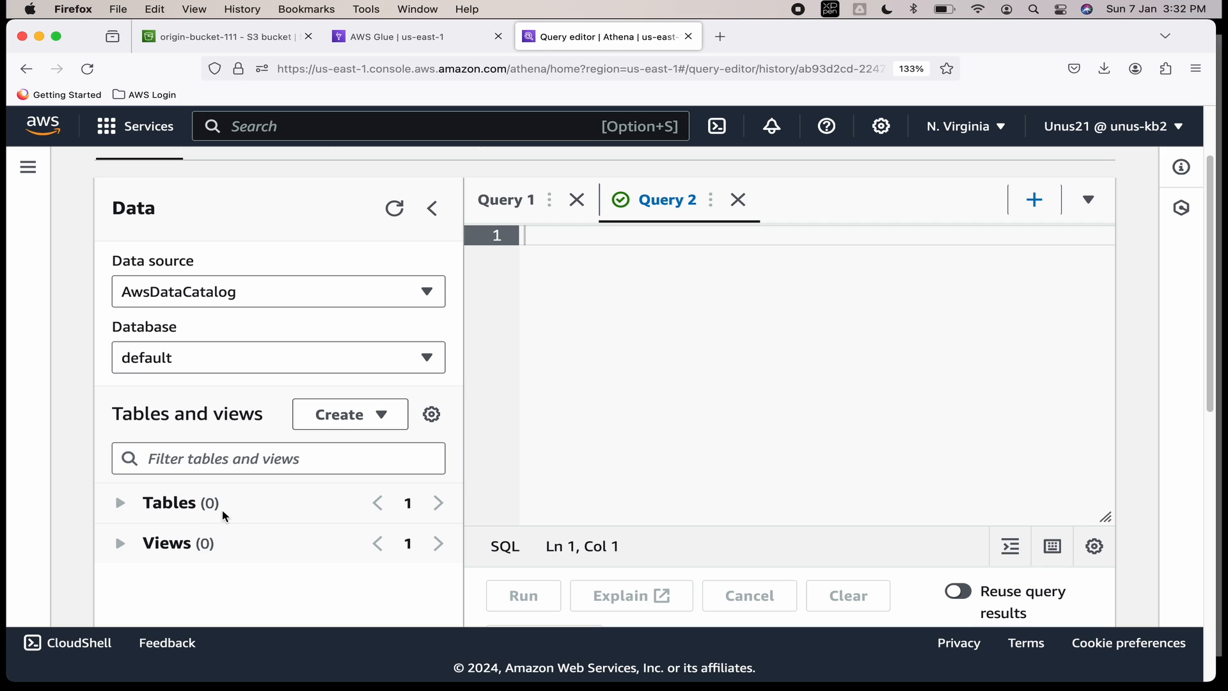
click(395, 208)
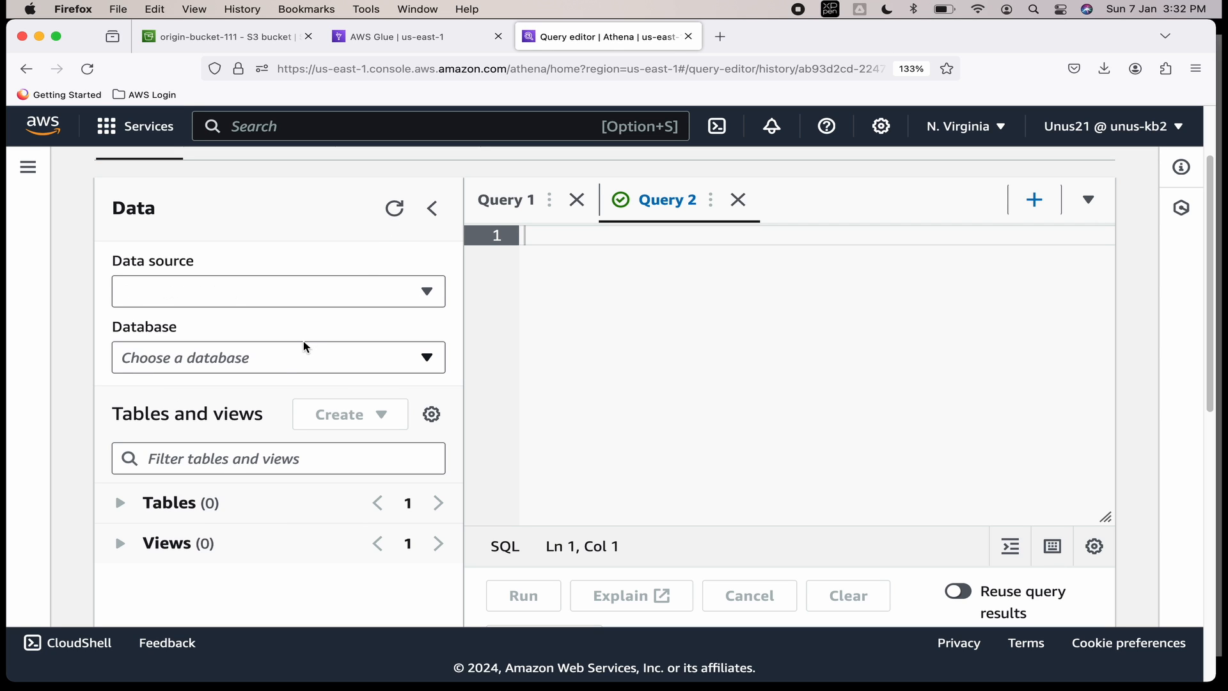
click(182, 503)
scroll(229, 545, down, 2)
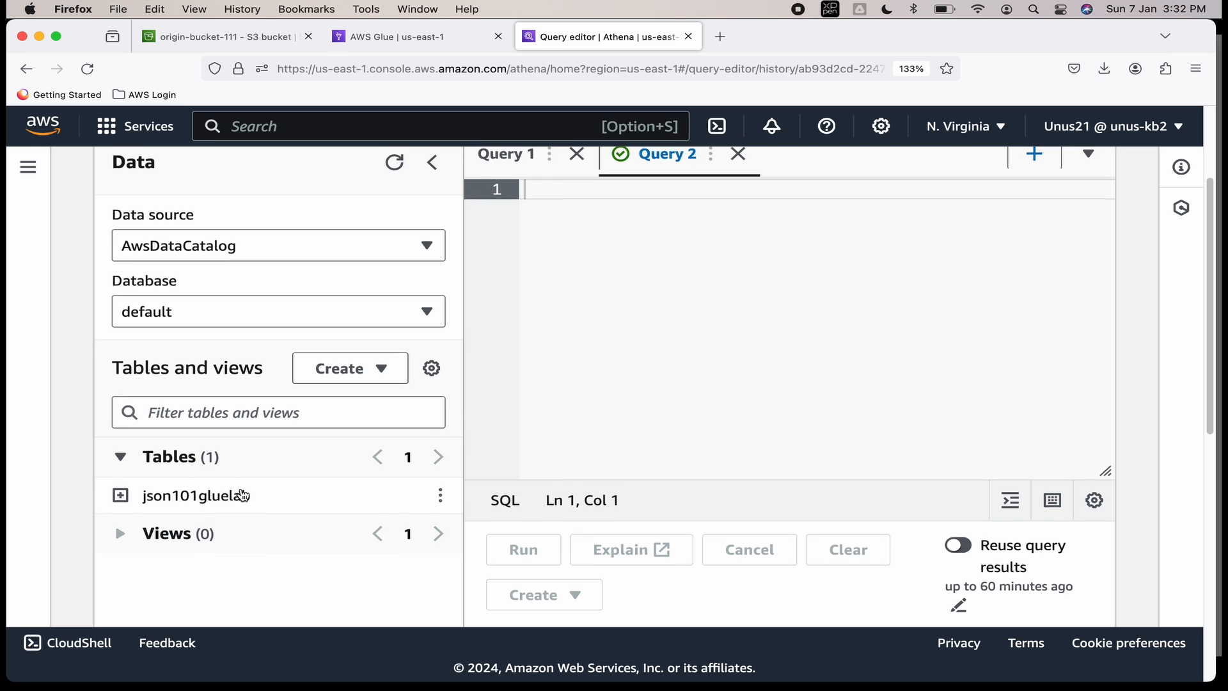
scroll(243, 494, up, 1)
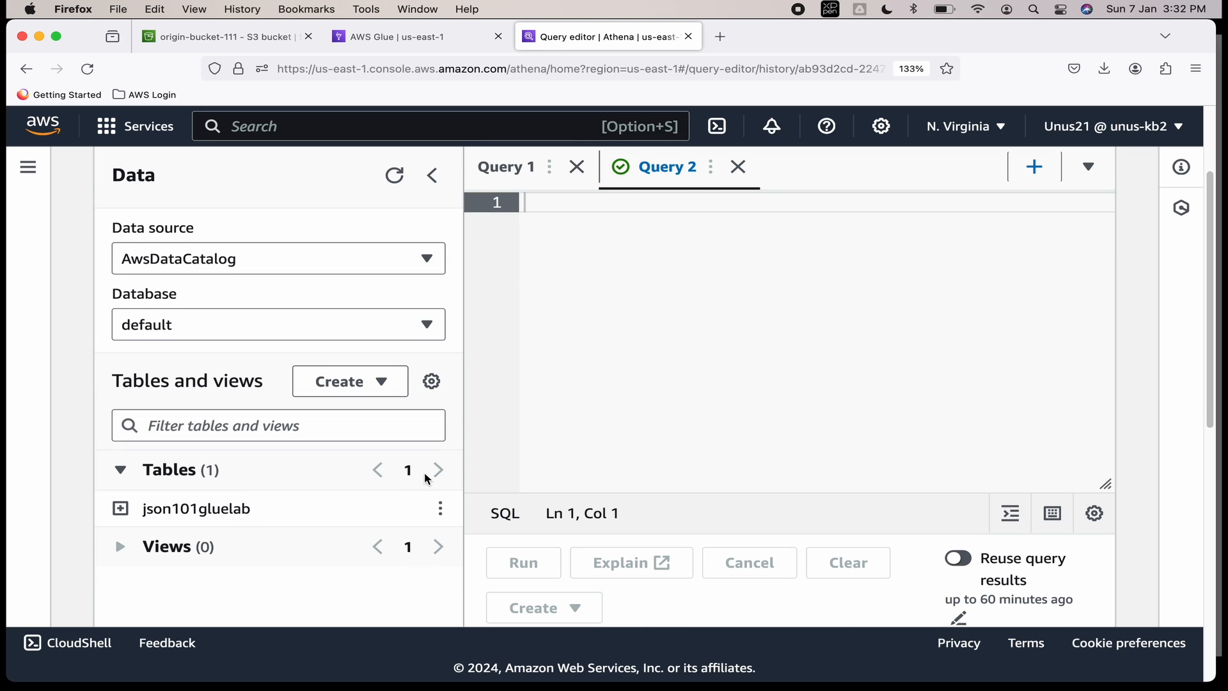
scroll(474, 424, up, 3)
scroll(515, 378, down, 2)
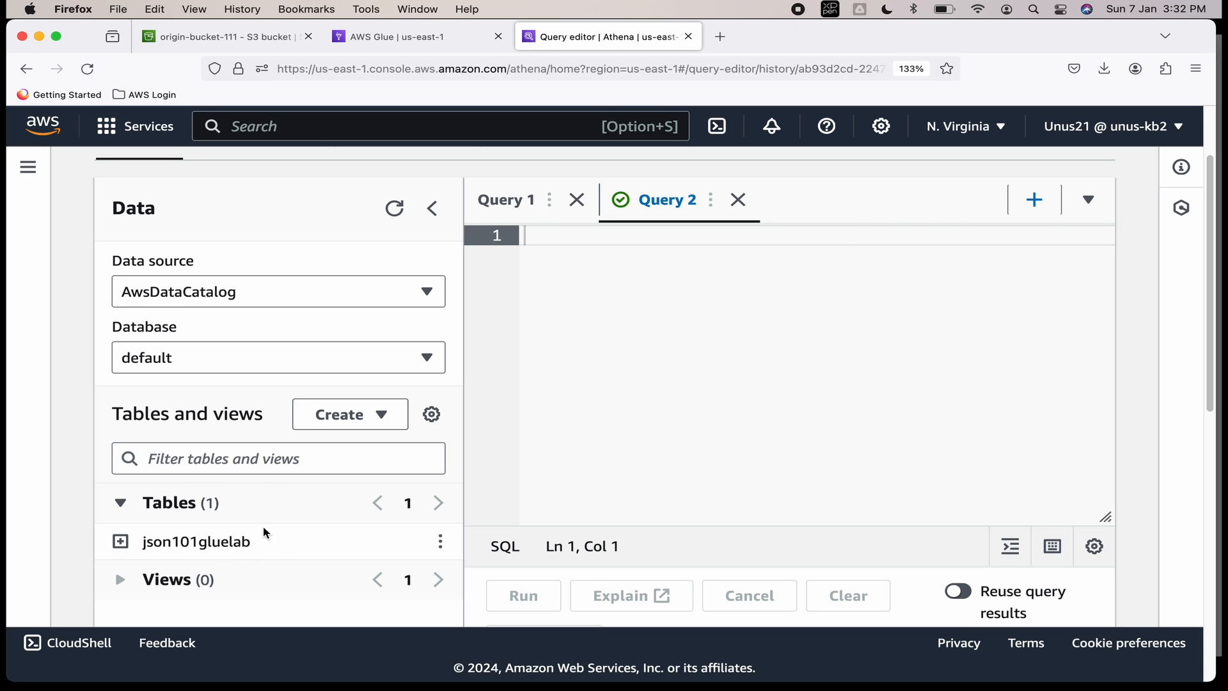
scroll(594, 366, up, 2)
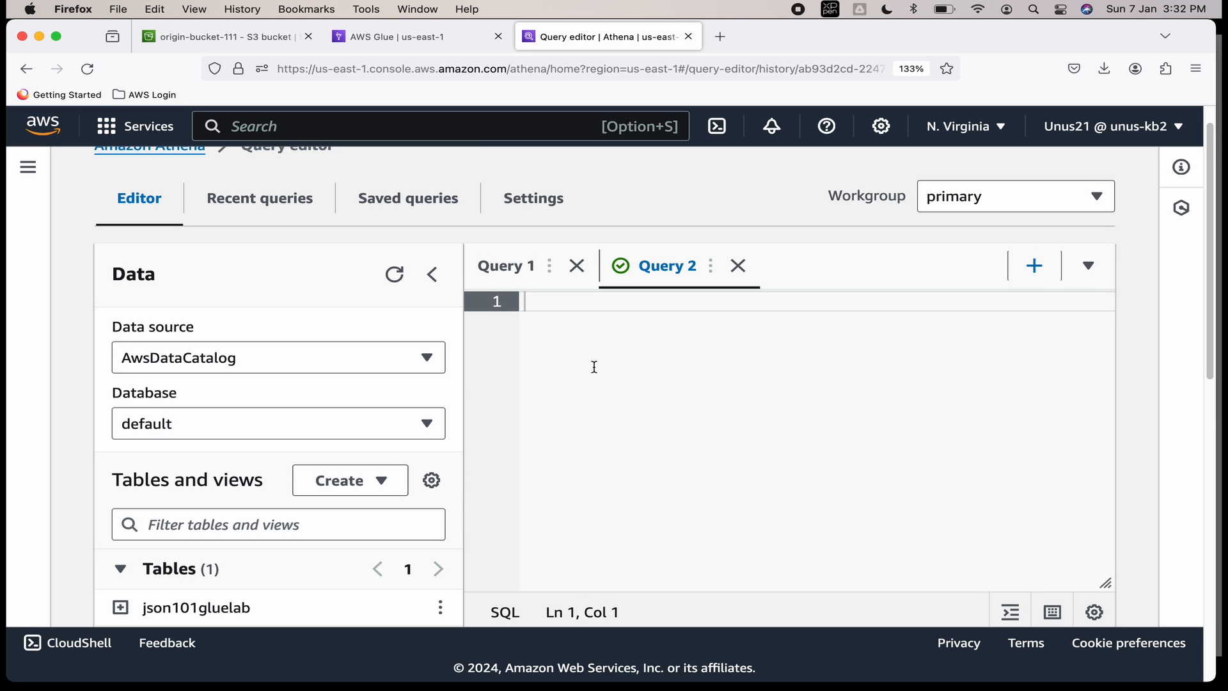
scroll(594, 366, down, 2)
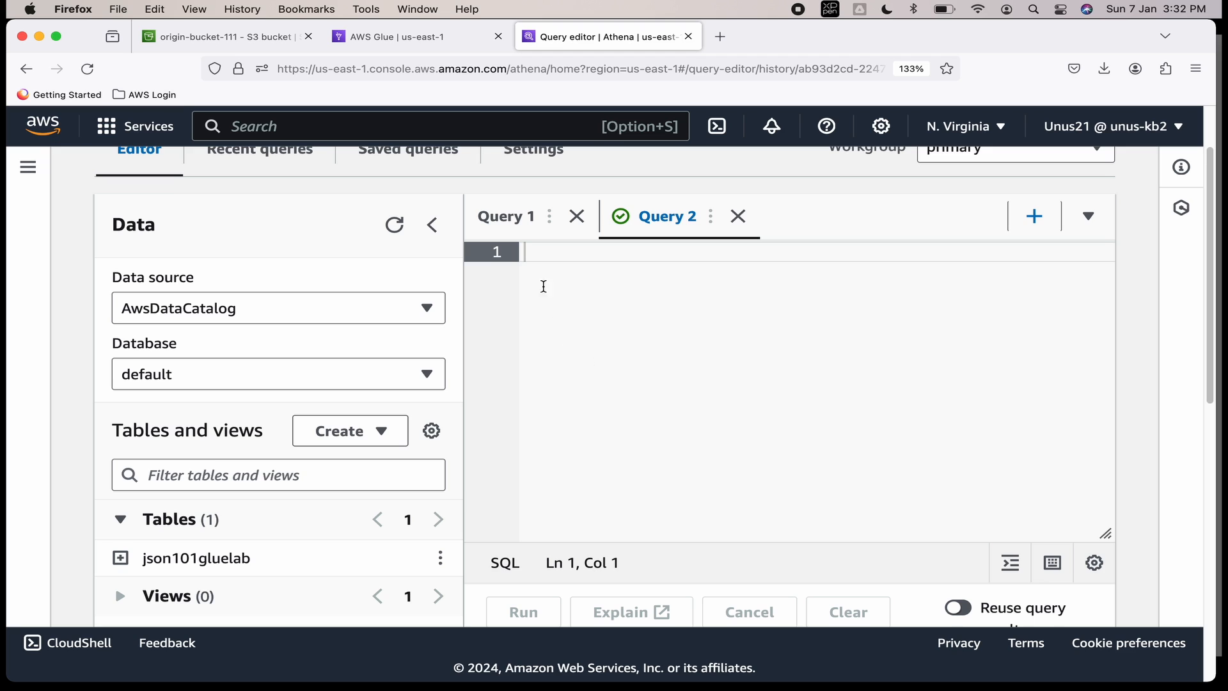
Run SELECT * FROM json101gluelab; in the Athena editor.
text(SE)
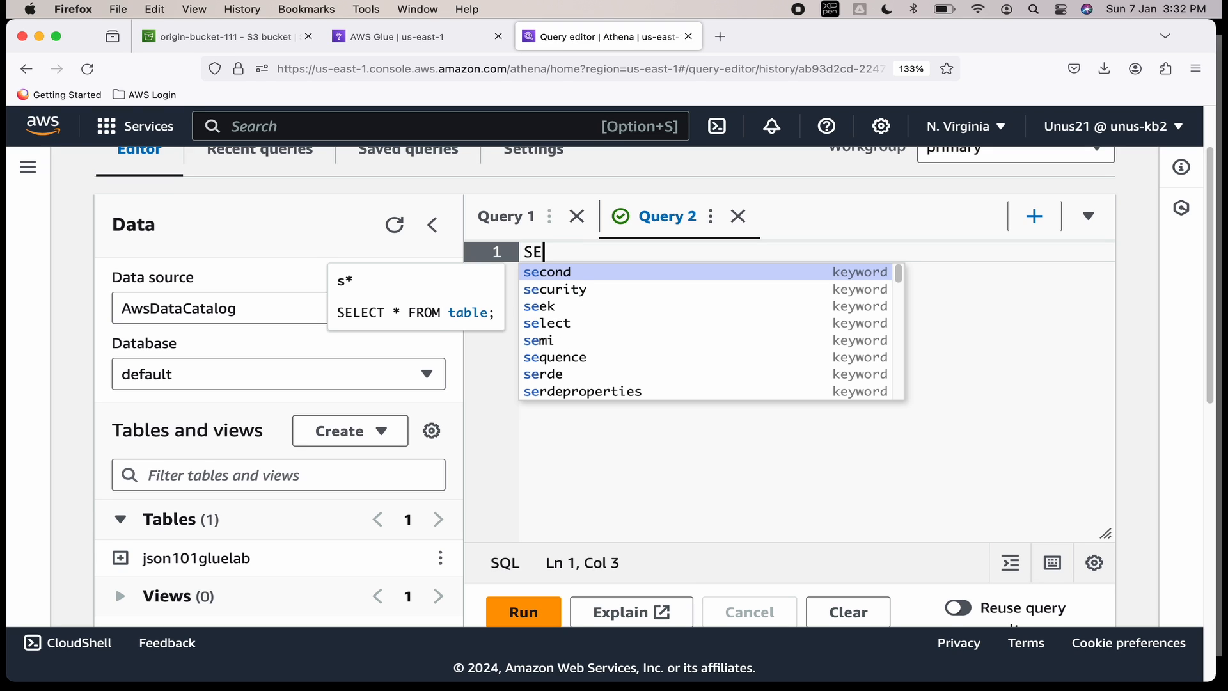
text(LECT * )
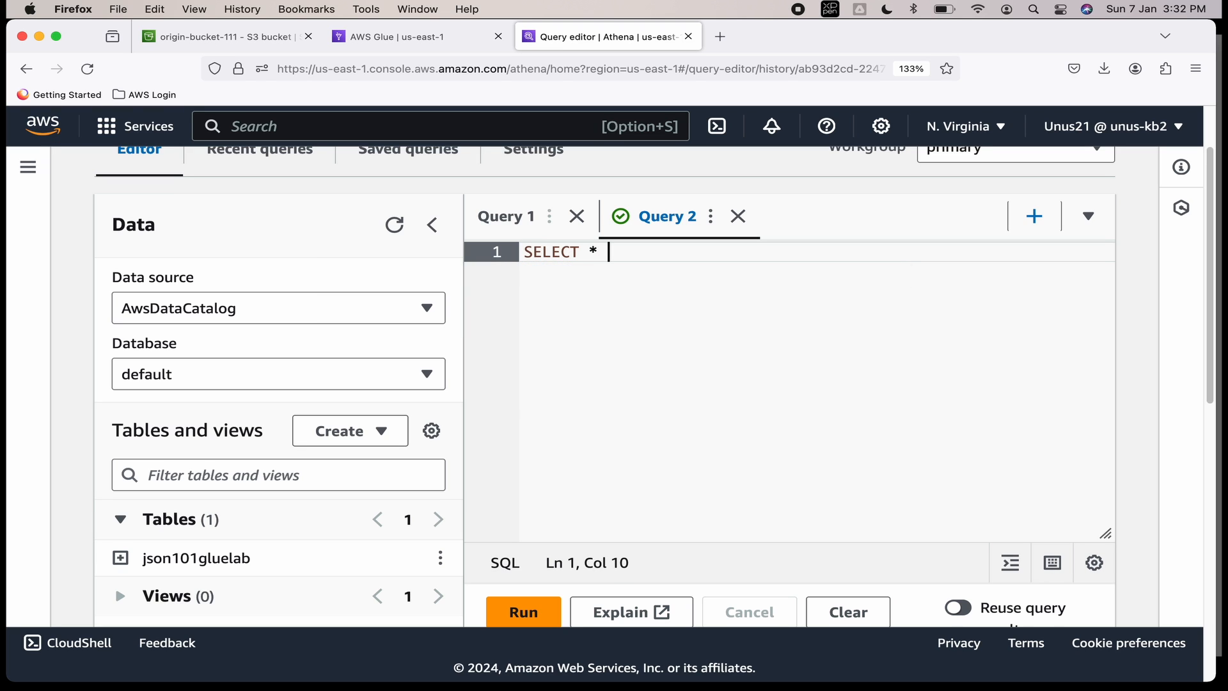
text(FROM json)
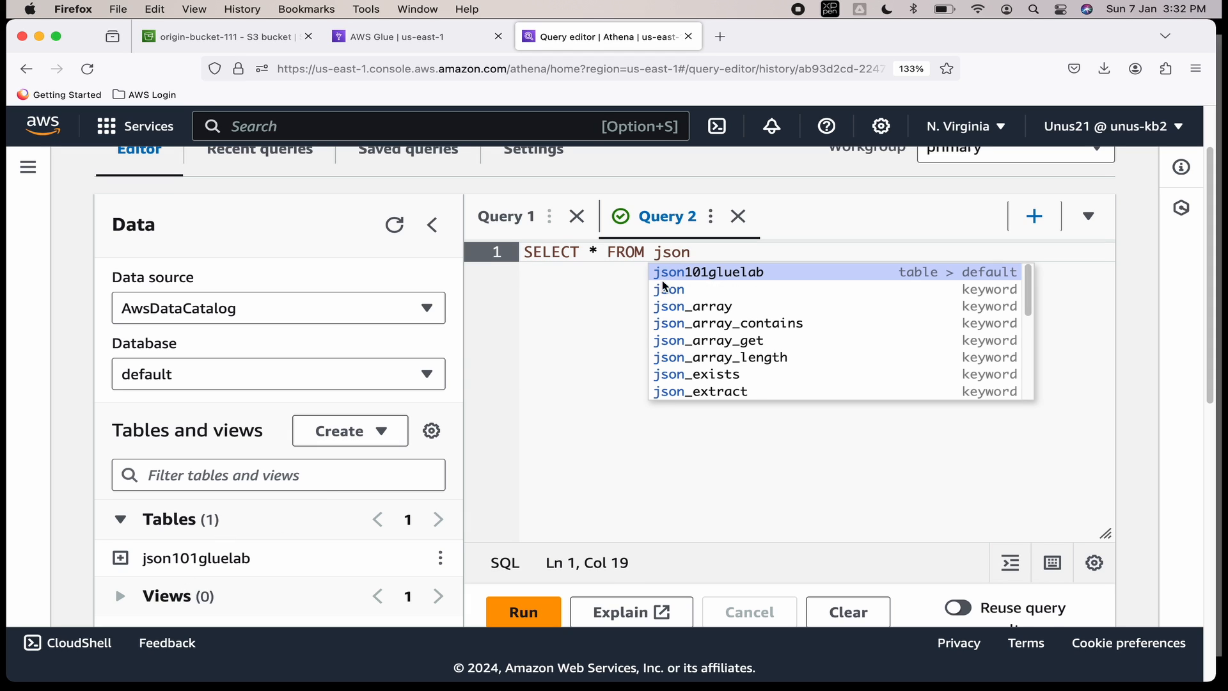
click(755, 274)
text(;)
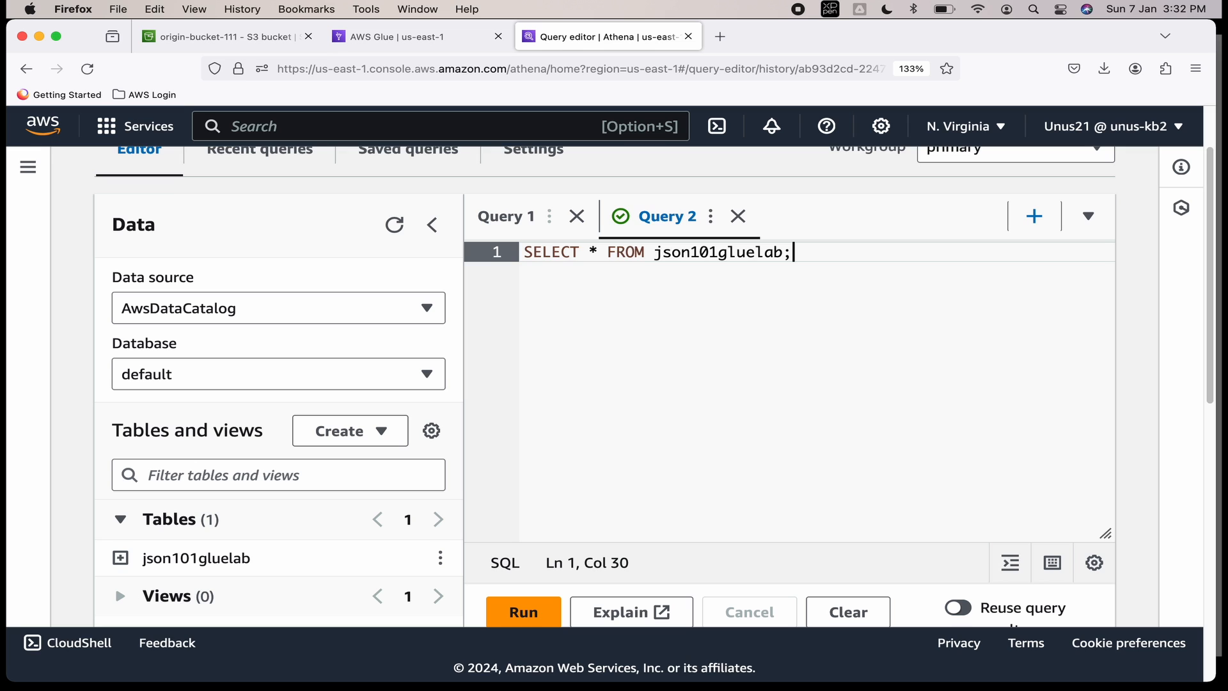
scroll(718, 271, down, 1)
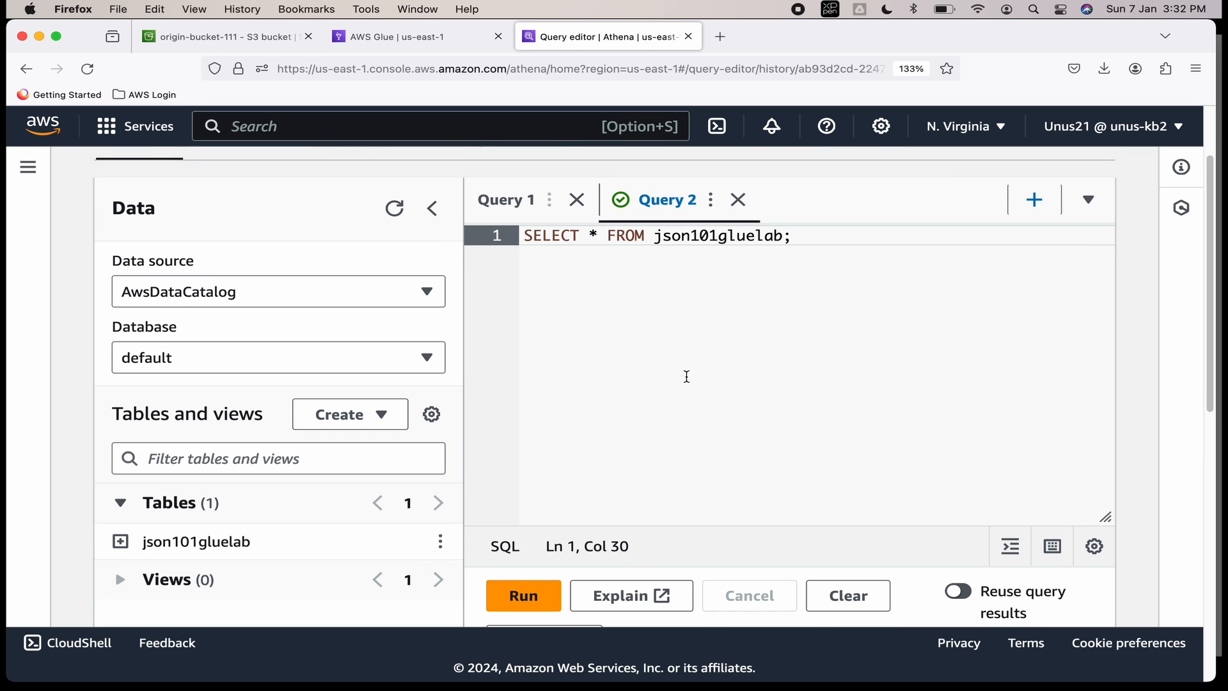
click(553, 581)
Scroll through the 13 result rows, noting only India has capital NewDelhi.
scroll(761, 455, down, 10)
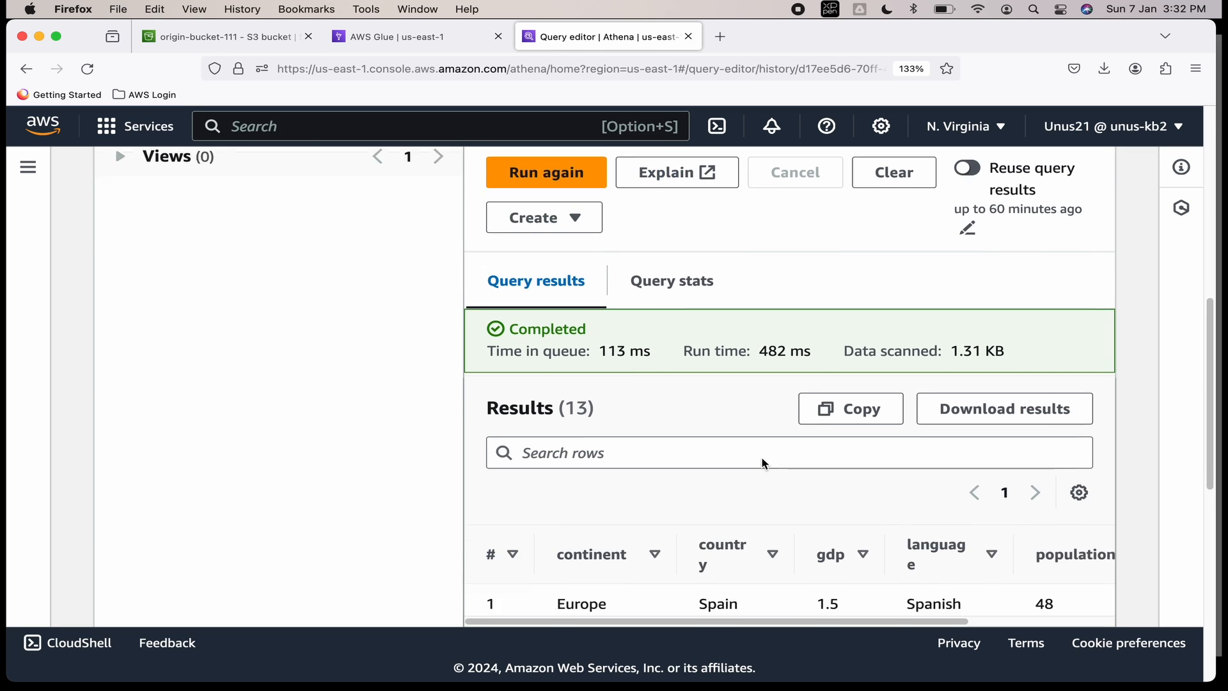
scroll(764, 464, down, 2)
scroll(658, 479, down, 1)
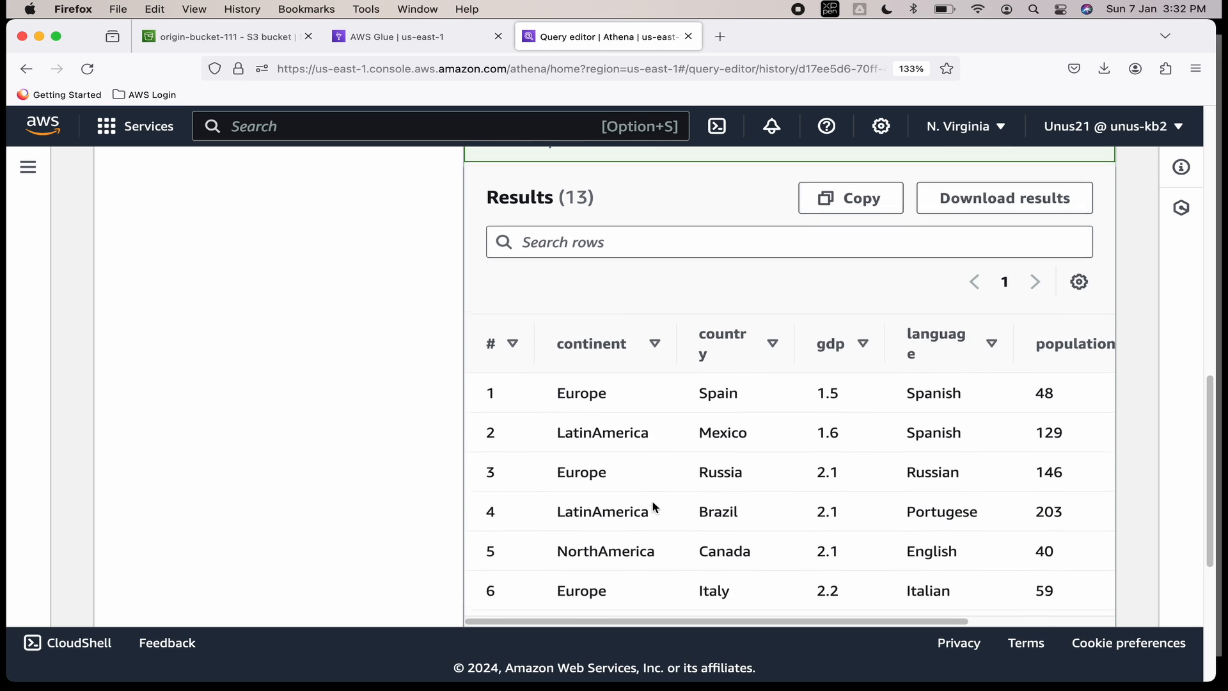
scroll(652, 502, down, 3)
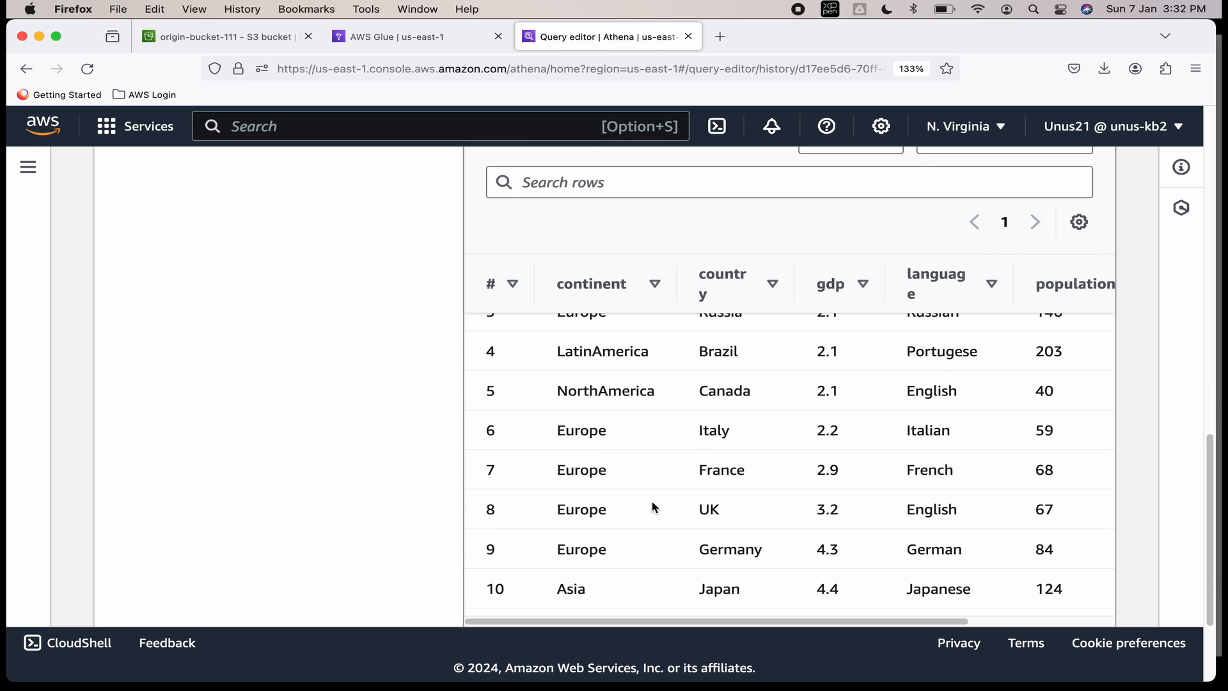
scroll(653, 503, down, 3)
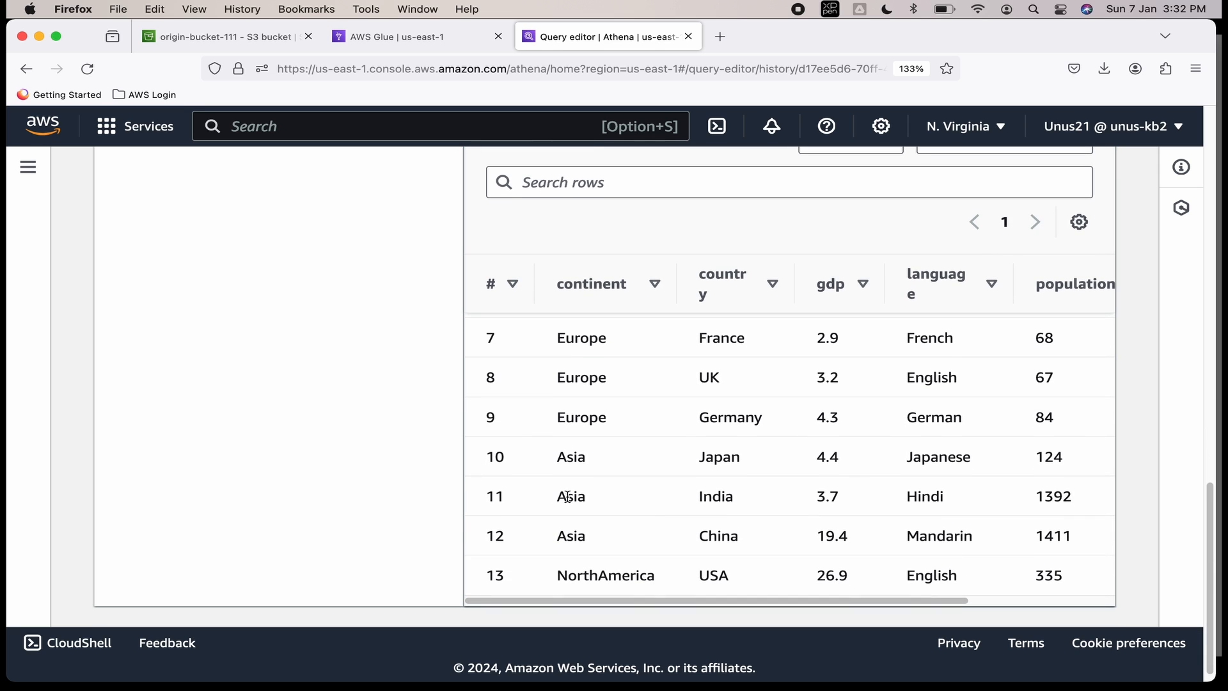
drag(793, 601, 957, 599)
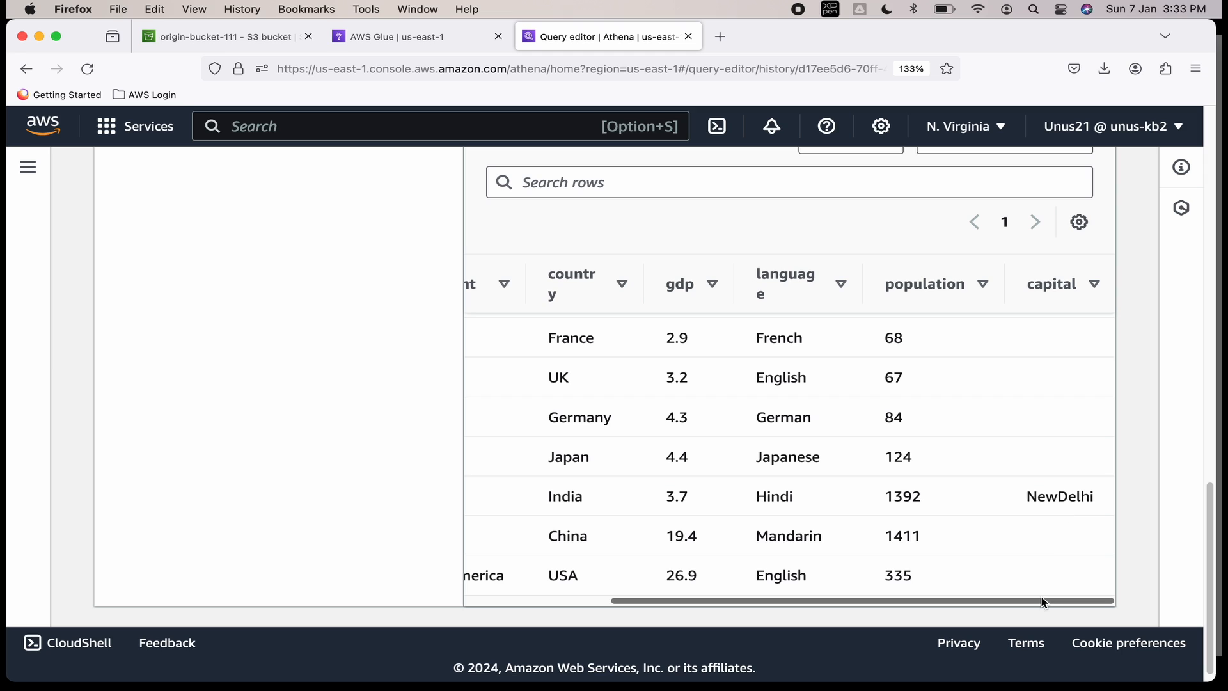
drag(1042, 602, 895, 601)
scroll(910, 447, up, 15)
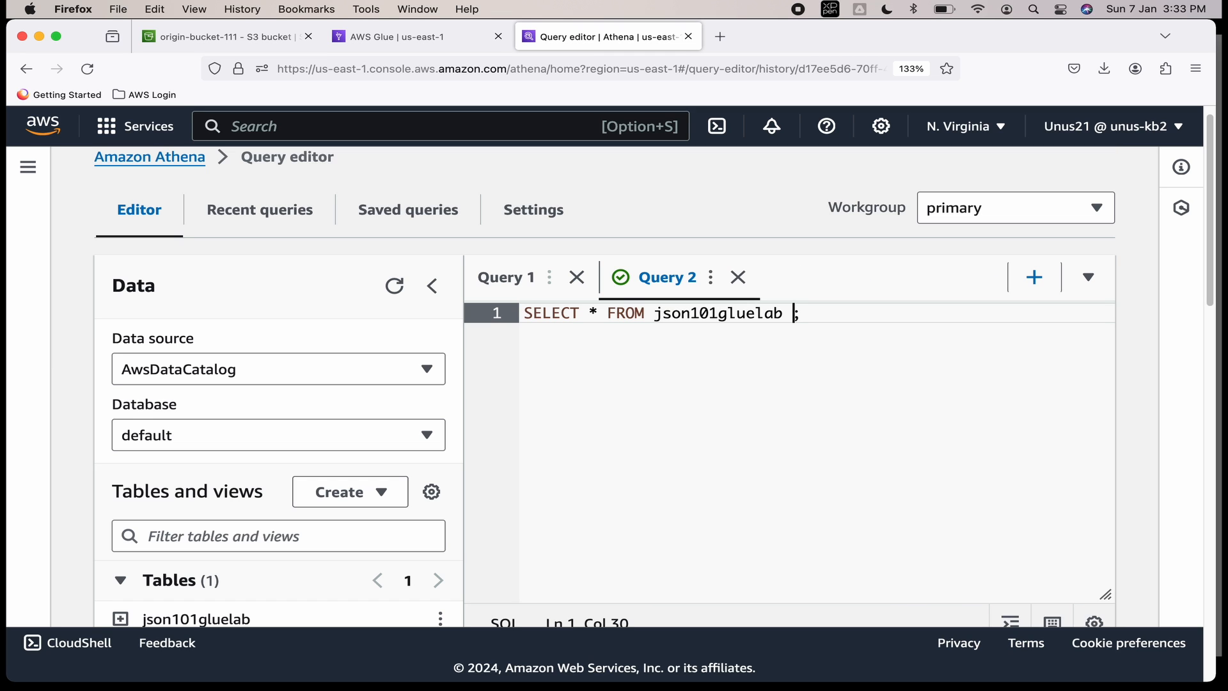
Run the query with WHERE continent='Europe', returning 6 European rows.
text(WHERE )
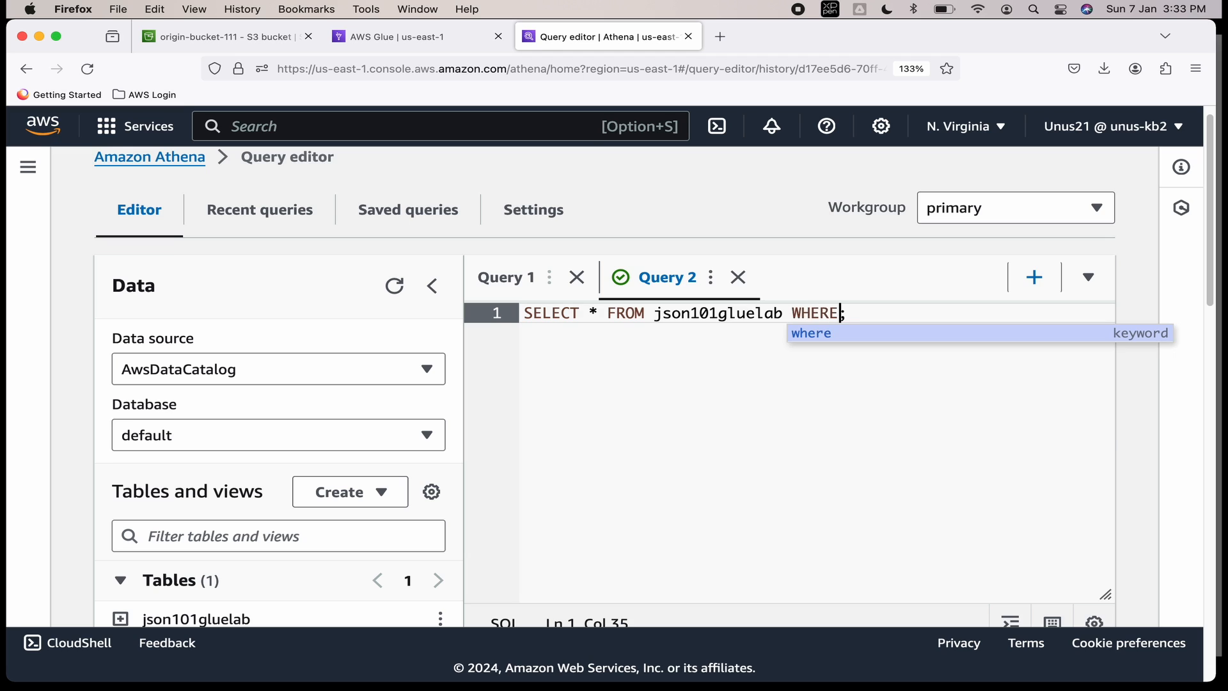
text(co)
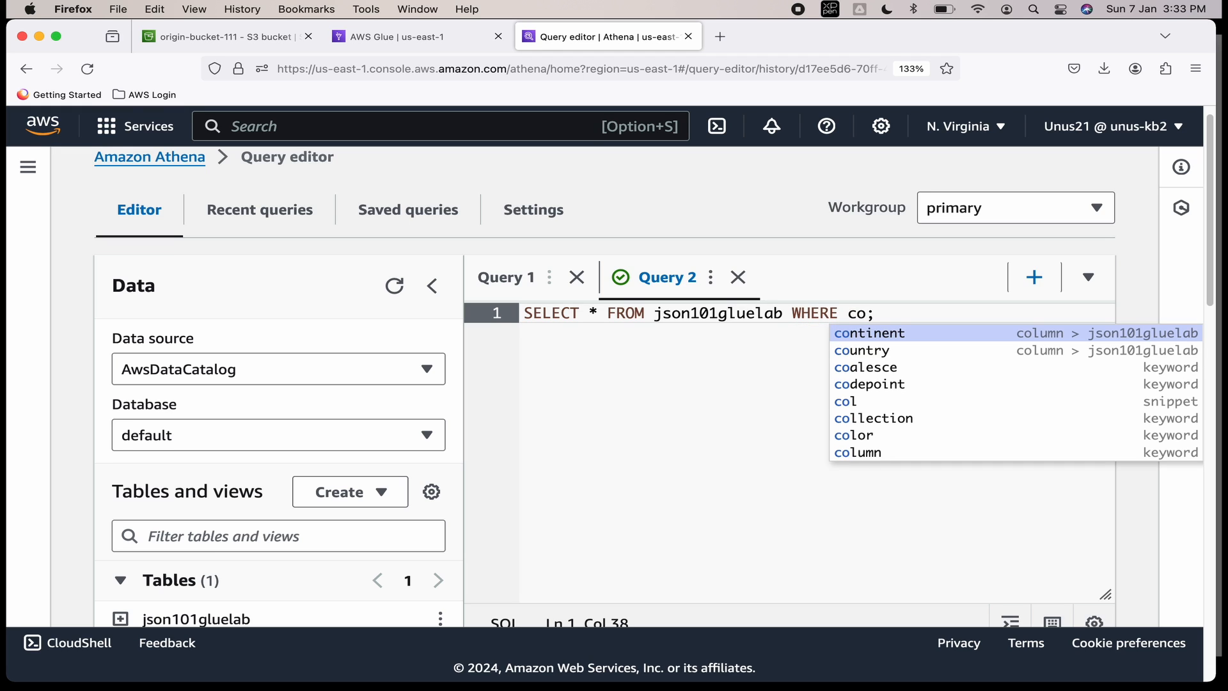
click(903, 337)
text(=)
text('Europe)
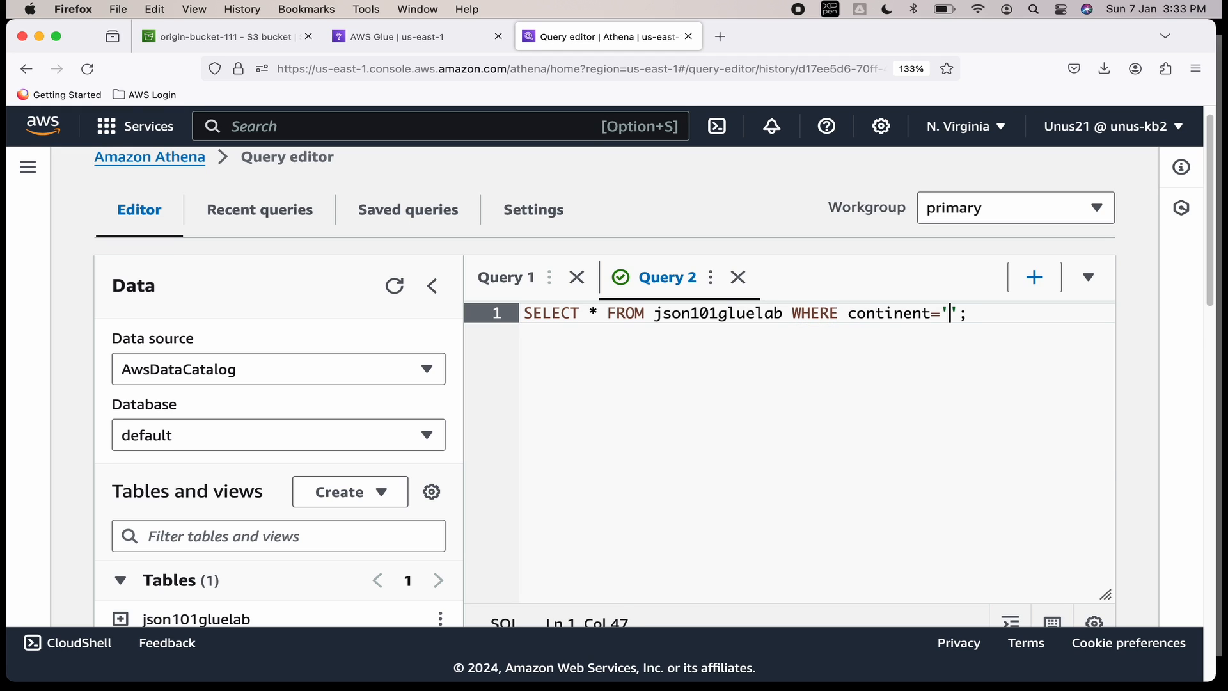
key(super+Return)
scroll(754, 433, down, 10)
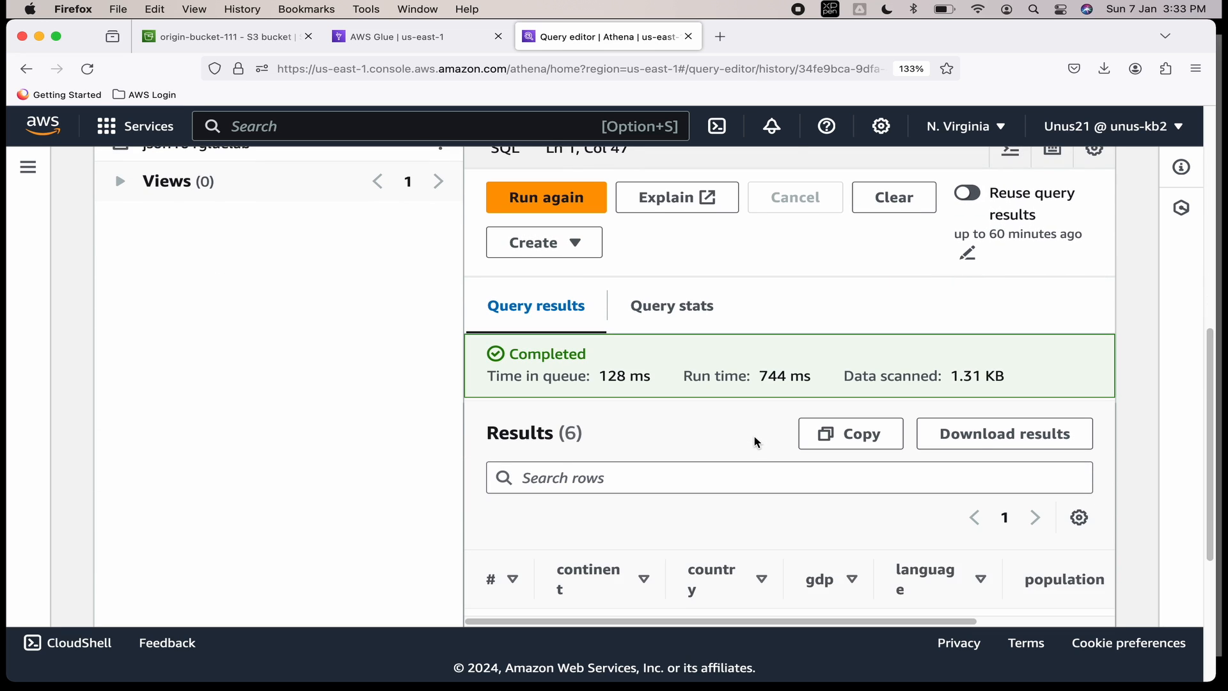
scroll(754, 438, down, 5)
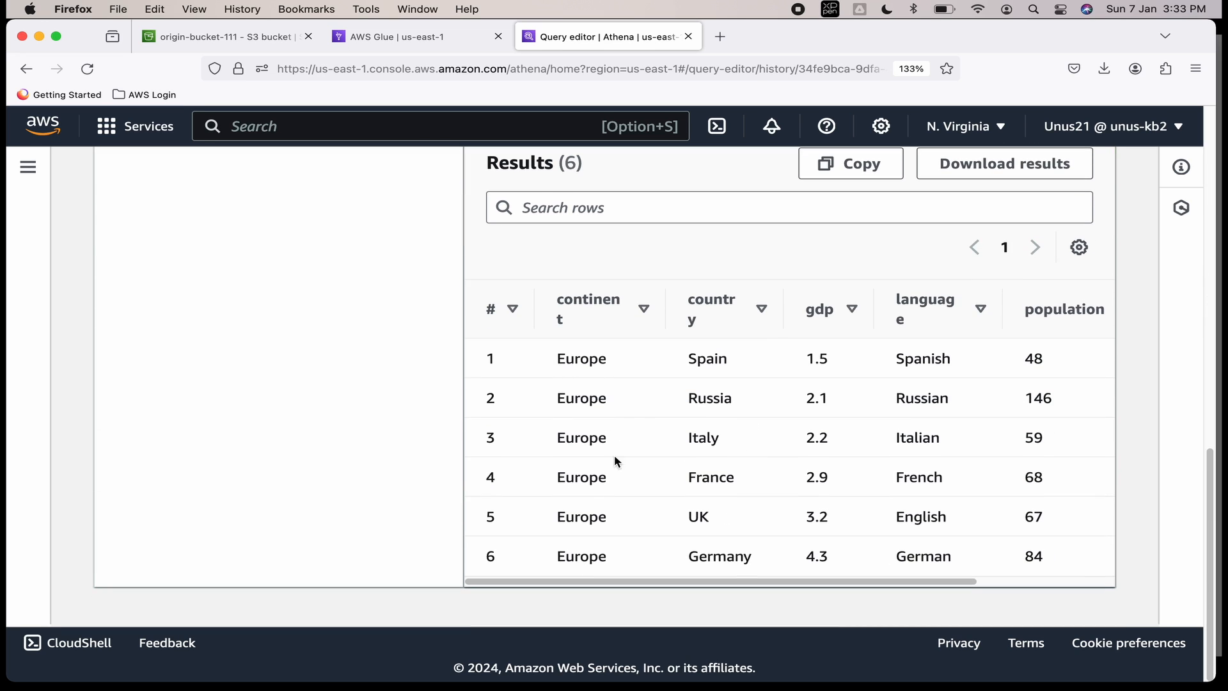
scroll(709, 436, up, 2)
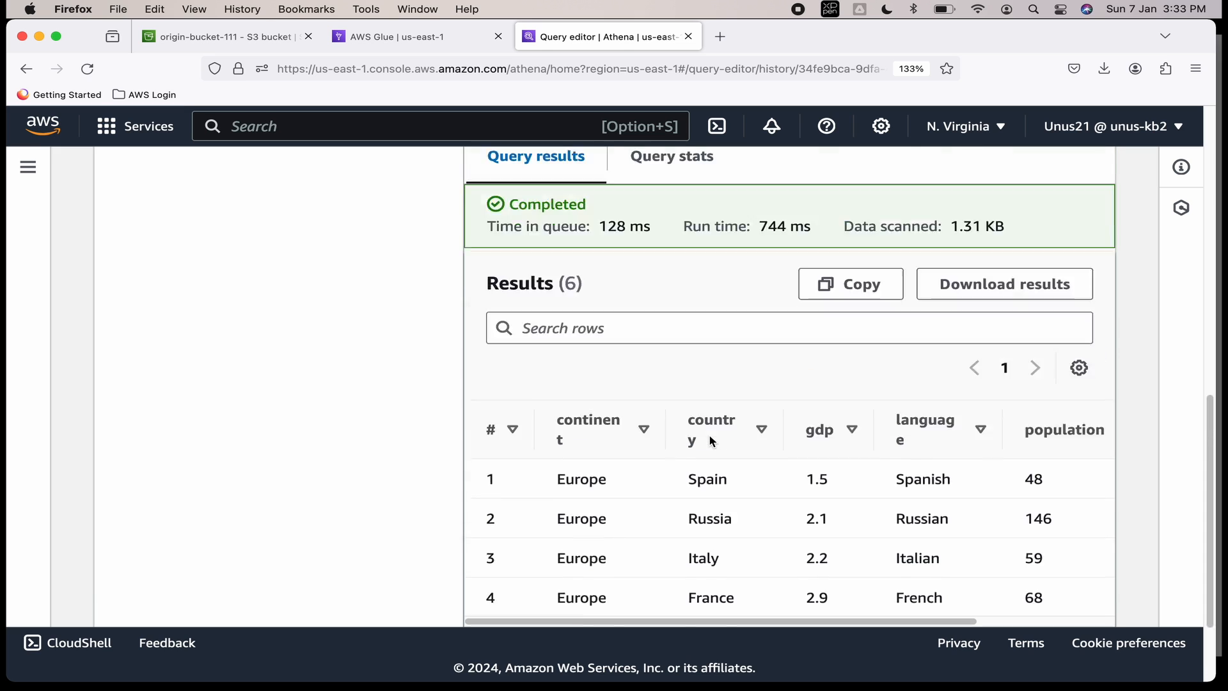
scroll(898, 392, up, 5)
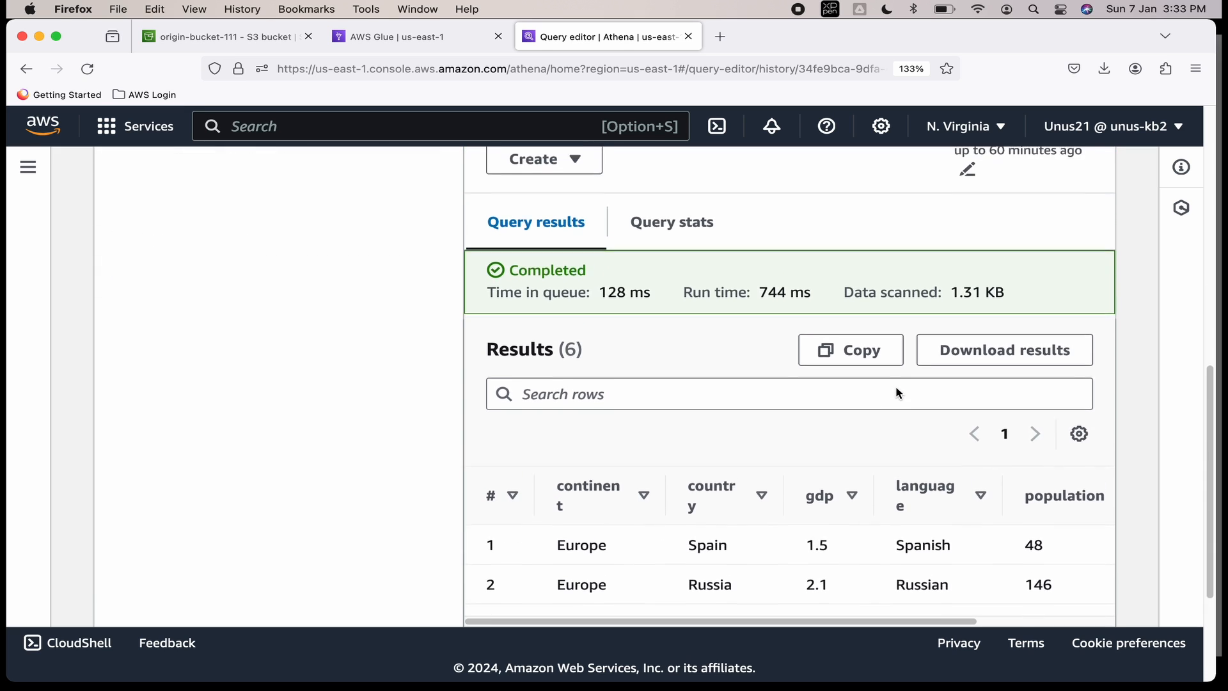
scroll(897, 392, up, 6)
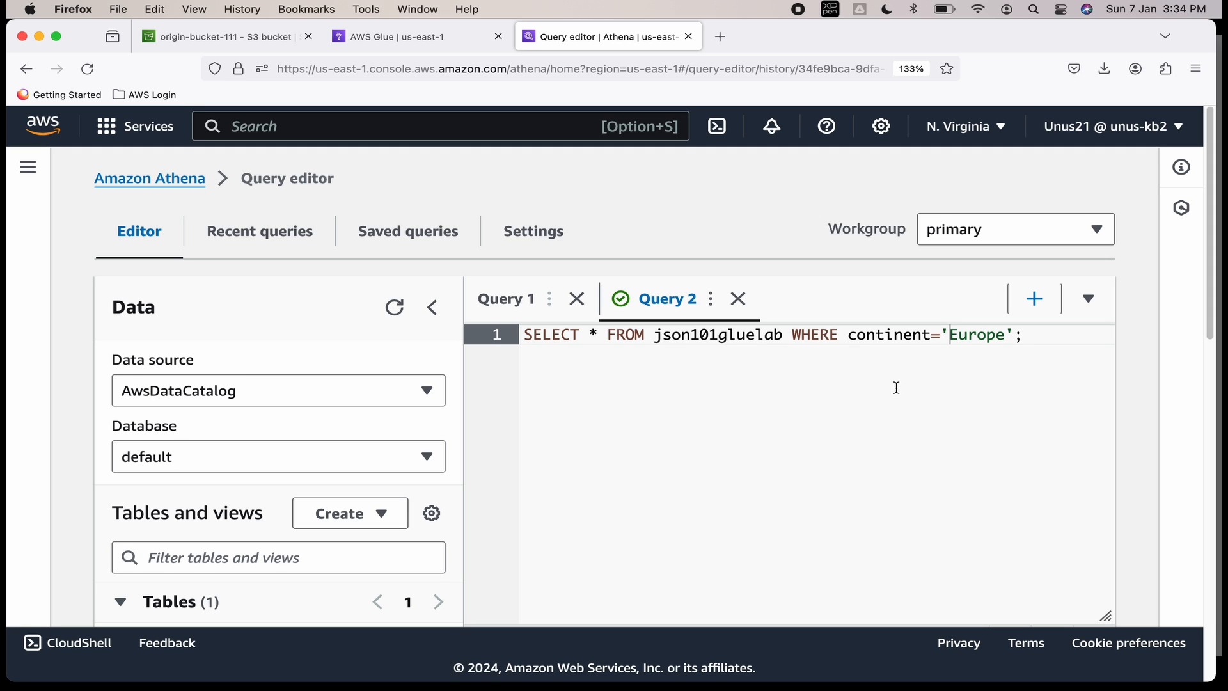
Return to the Glue console and open the Data Catalog Tables list.
click(382, 37)
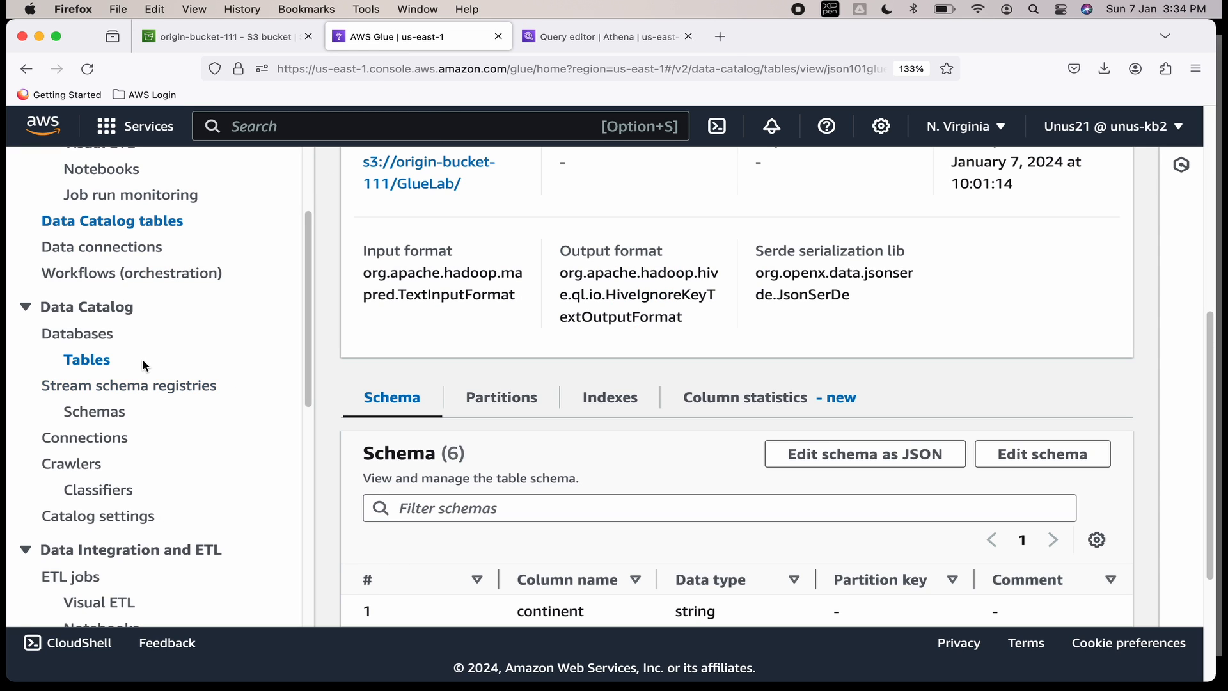
scroll(356, 452, down, 1)
click(110, 367)
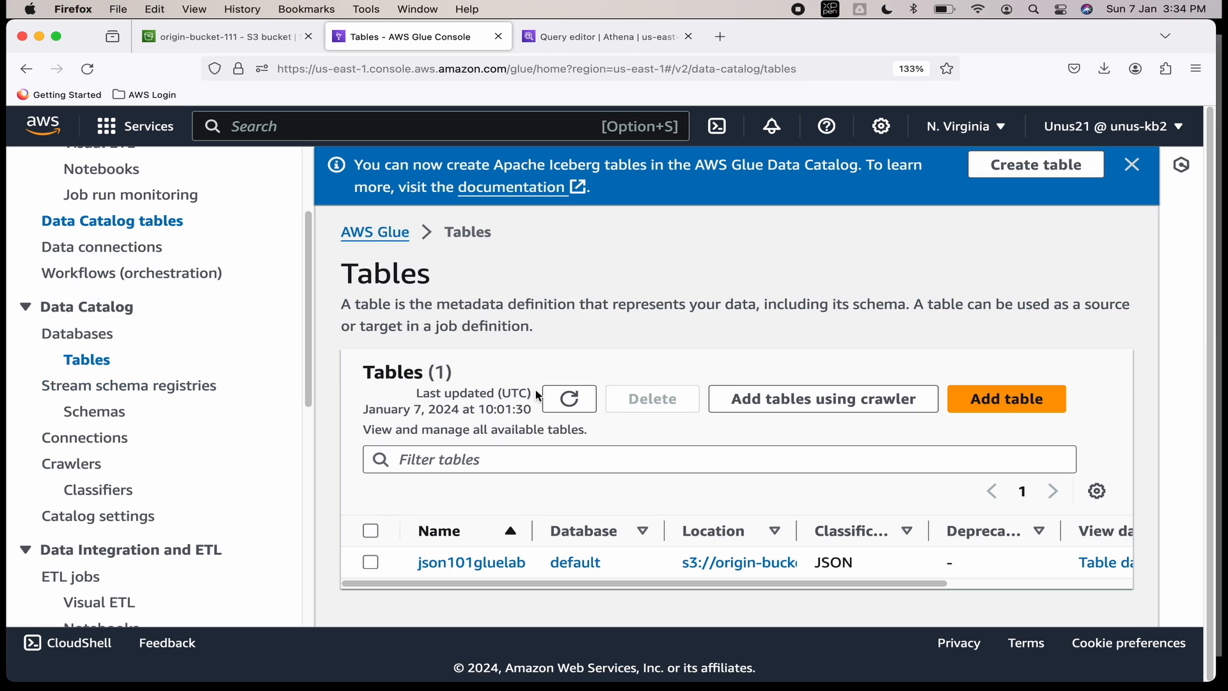